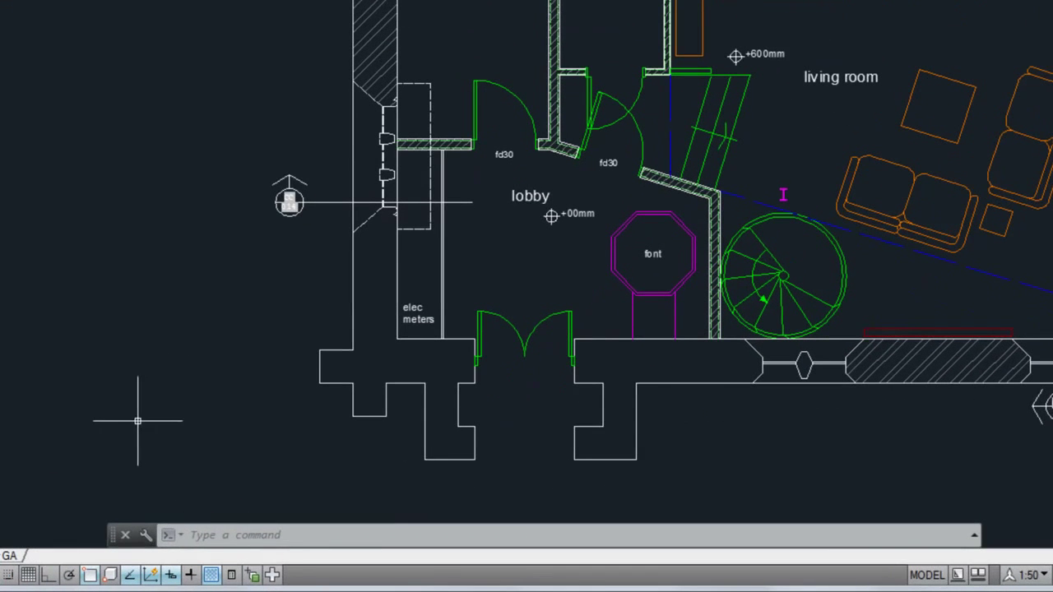
# - Add the AutoCorrect entry 'DD, *DIST' so that DD runs the DIST command
pyautogui.write('lng')
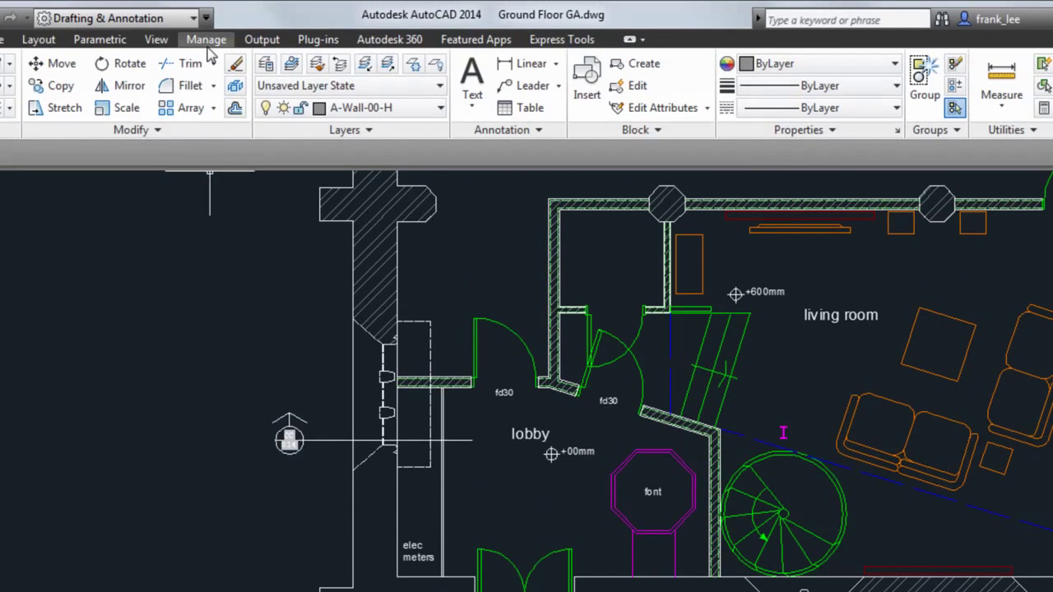
pyautogui.click(208, 41)
pyautogui.click(168, 109)
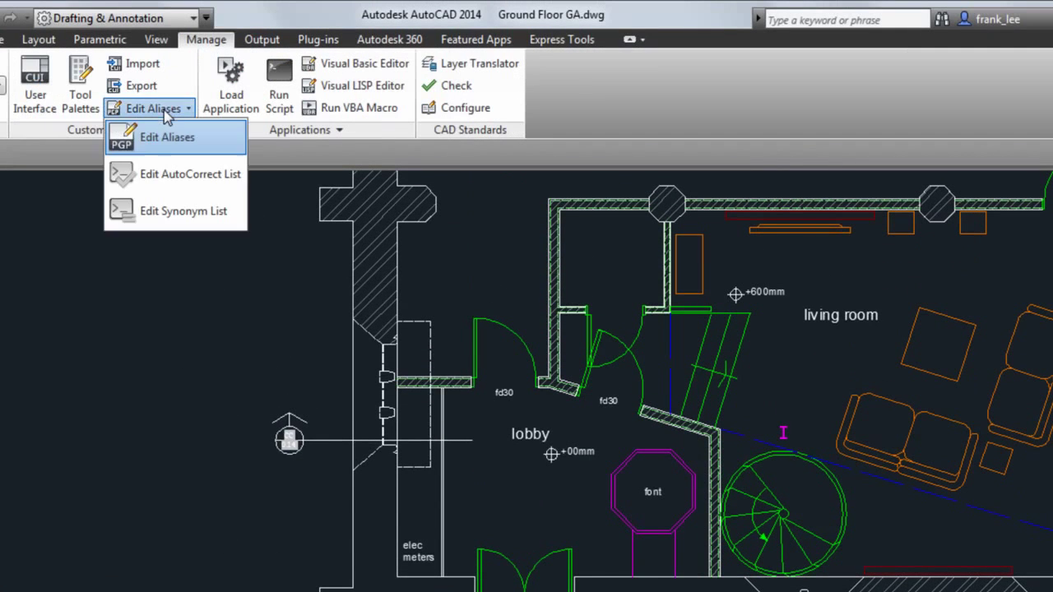
pyautogui.click(162, 176)
pyautogui.write('DD, *DIST')
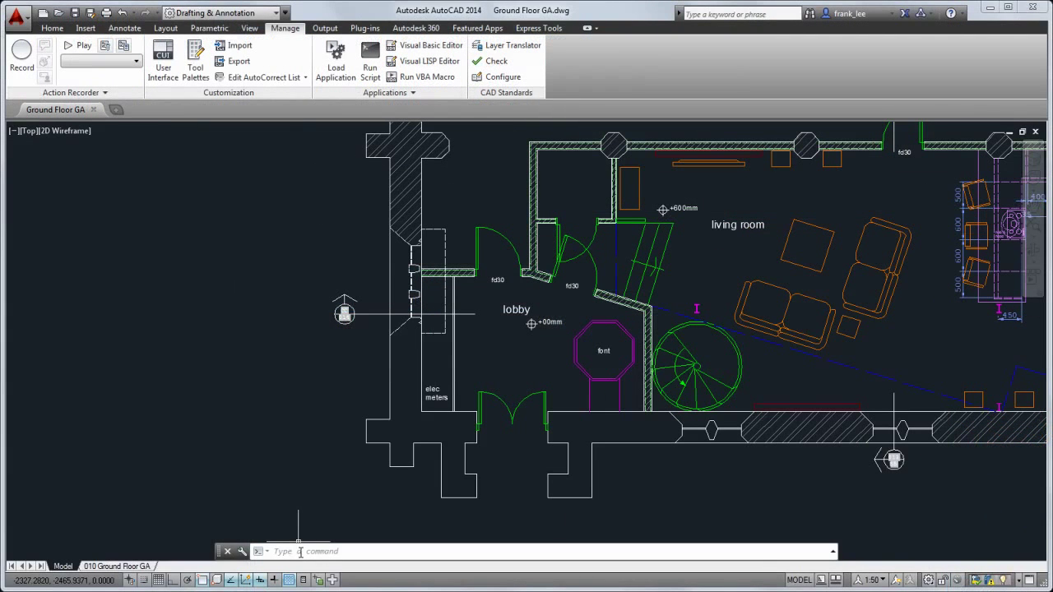
pyautogui.rightClick(301, 552)
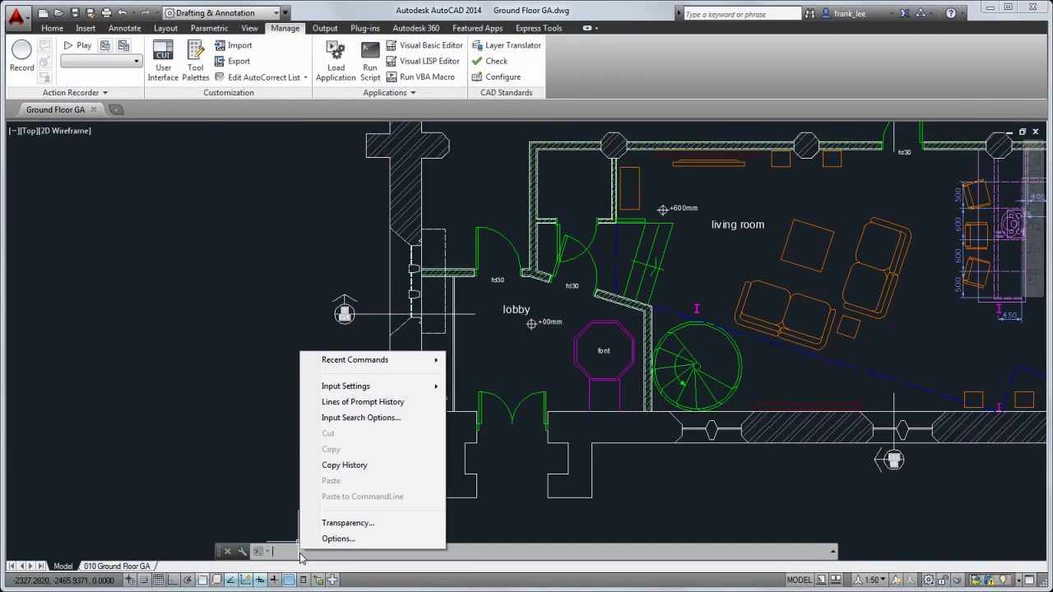
pyautogui.click(363, 418)
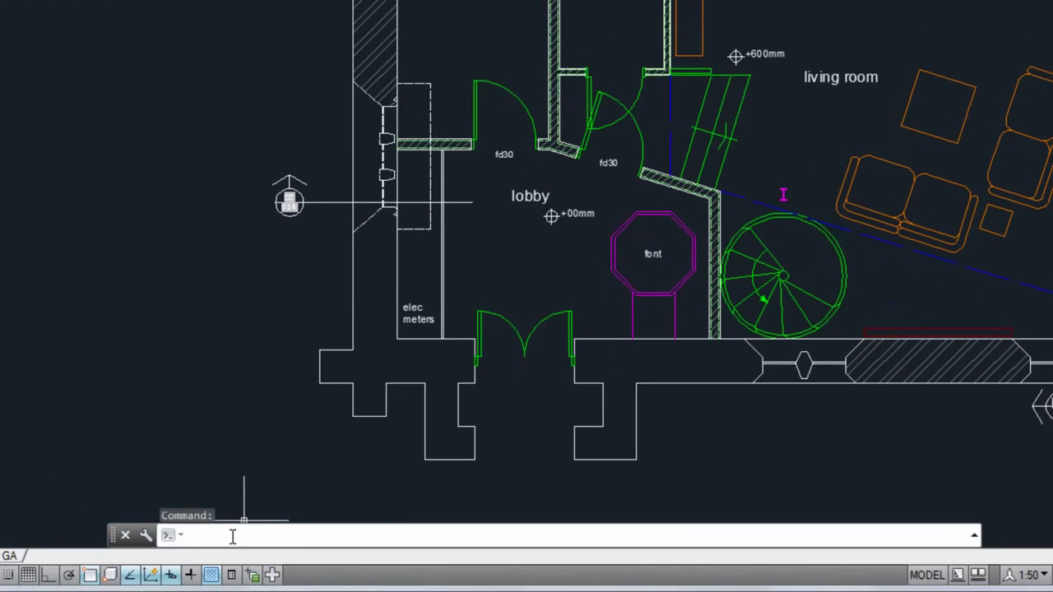
pyautogui.write('ans')
# - Fill the area inside the lobby walls with the ANSI32 hatch pattern
pyautogui.moveTo(317, 511)
pyautogui.click(253, 403)
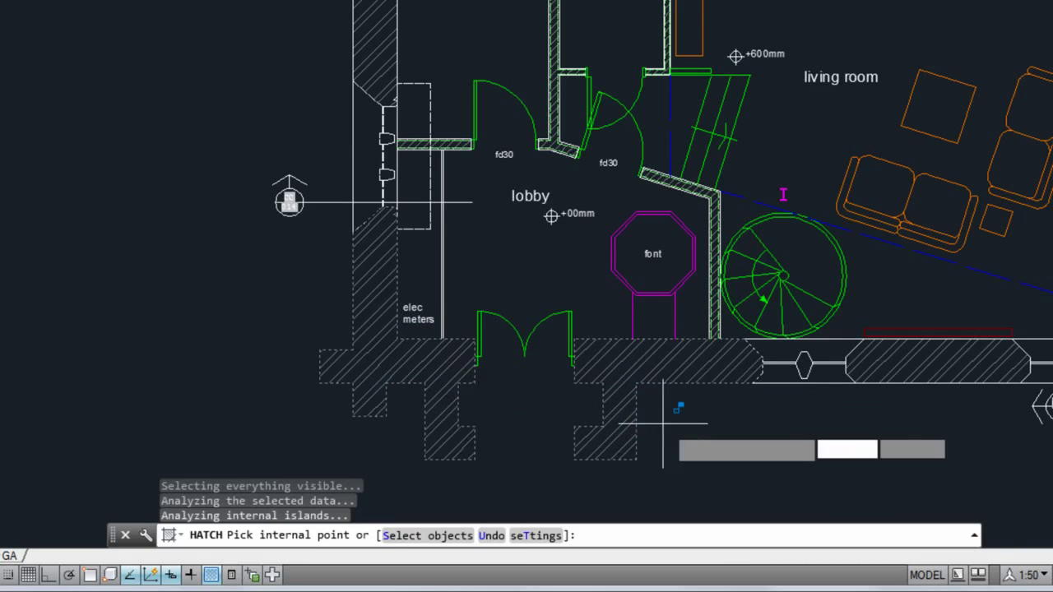
pyautogui.press('Return')
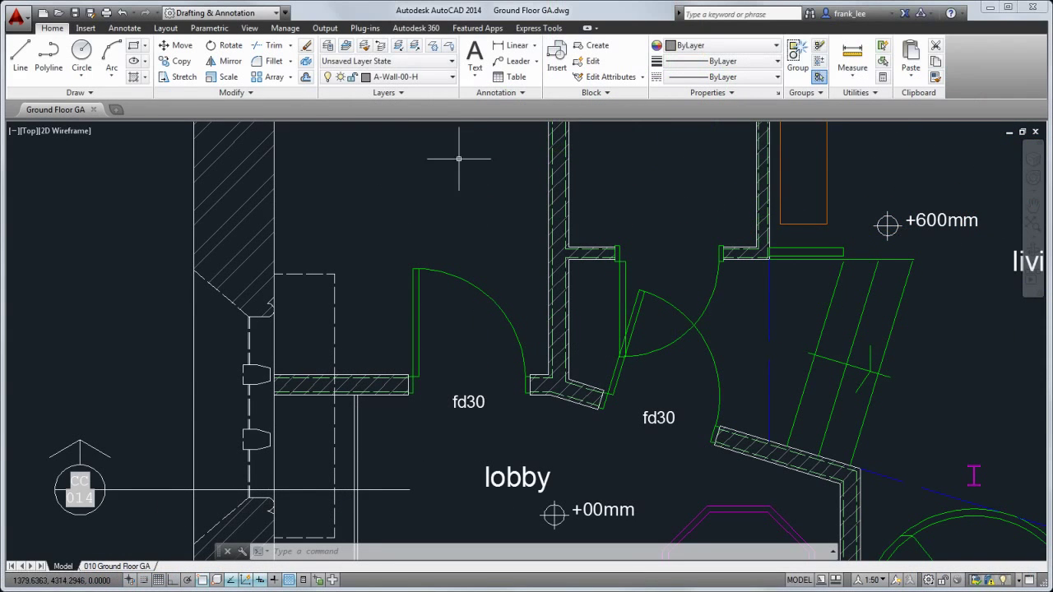
# - Show the drawing's Design Feed from the Autodesk 360 tab, which has no posts yet
pyautogui.click(411, 29)
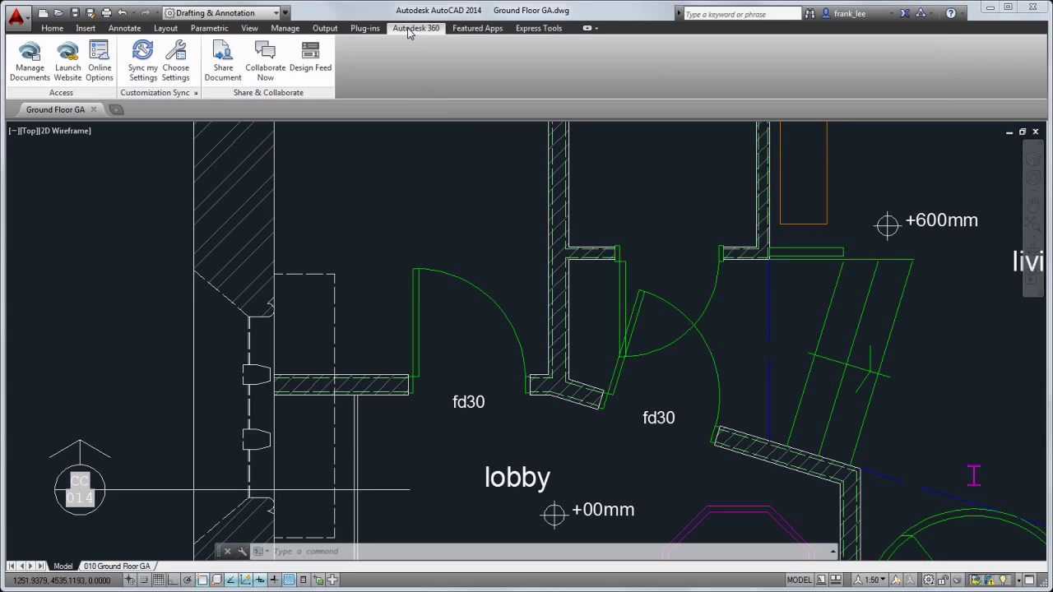
pyautogui.click(311, 57)
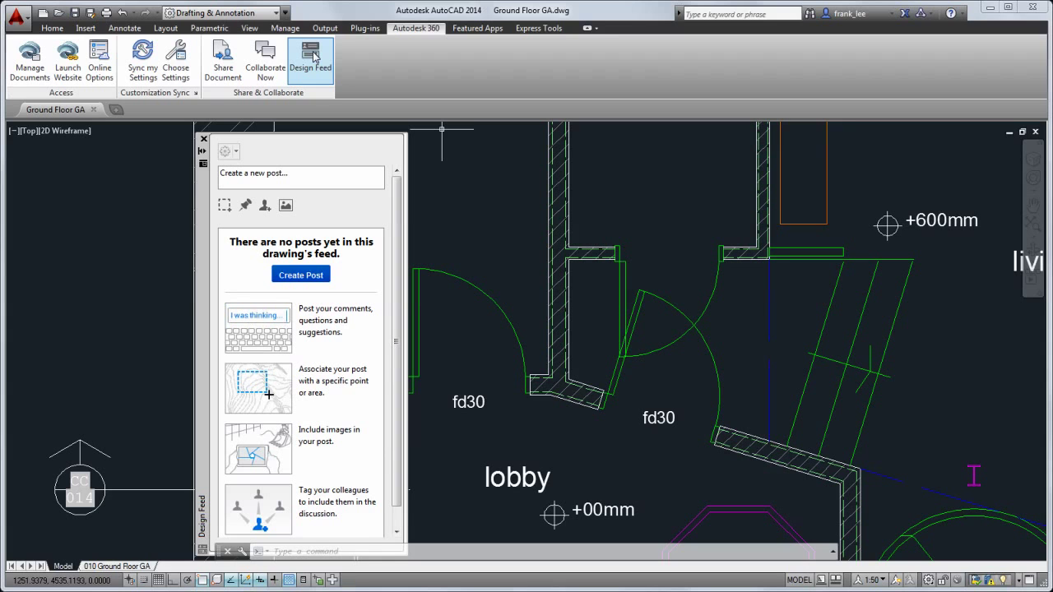
# - Post 'We need to look at the interference of this door.' pinned beside the door
pyautogui.click(291, 173)
pyautogui.write('We need to look at the interference of this door.')
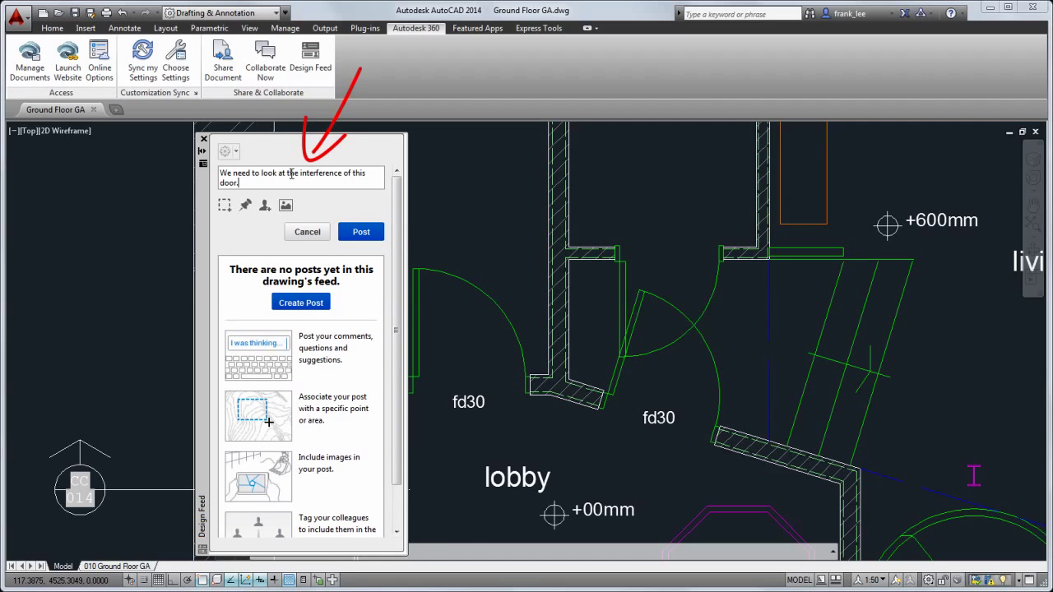
pyautogui.click(245, 205)
pyautogui.click(666, 260)
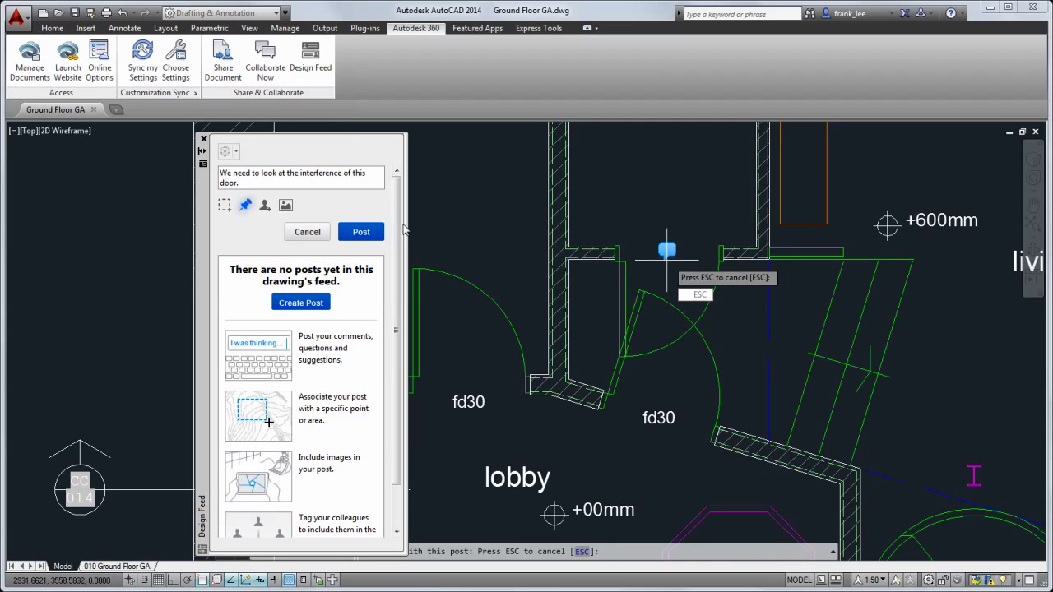
pyautogui.click(370, 233)
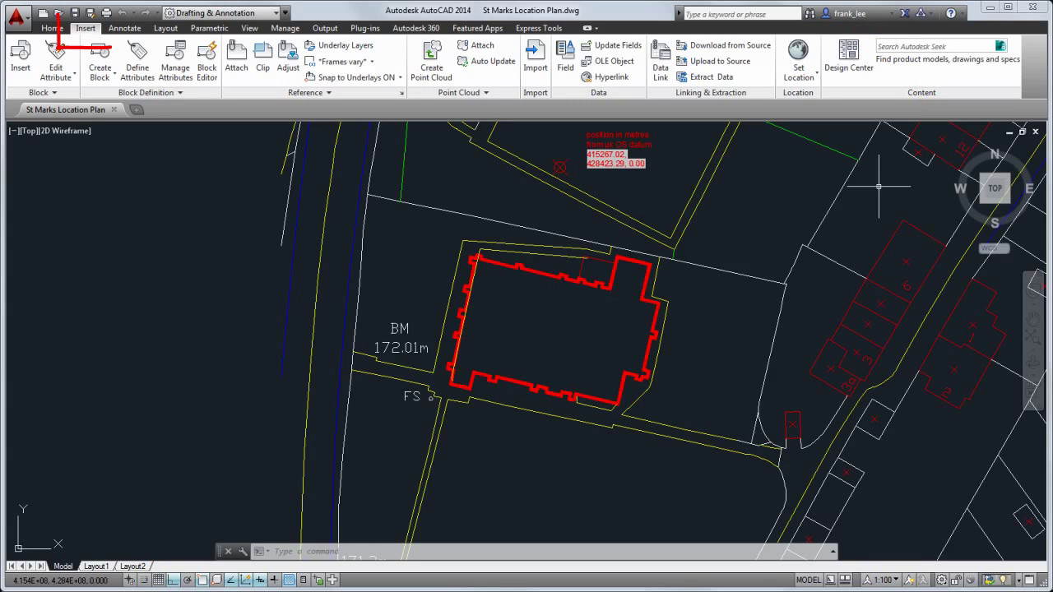
# - Search the site's address on the location map and drop a marker there
pyautogui.click(812, 80)
pyautogui.click(815, 98)
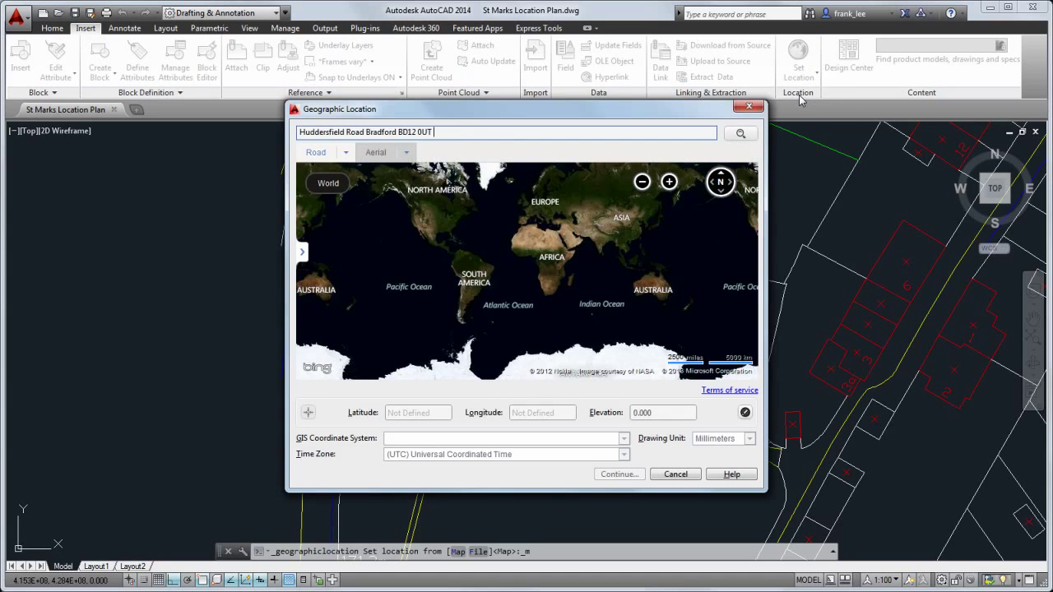
pyautogui.press('Return')
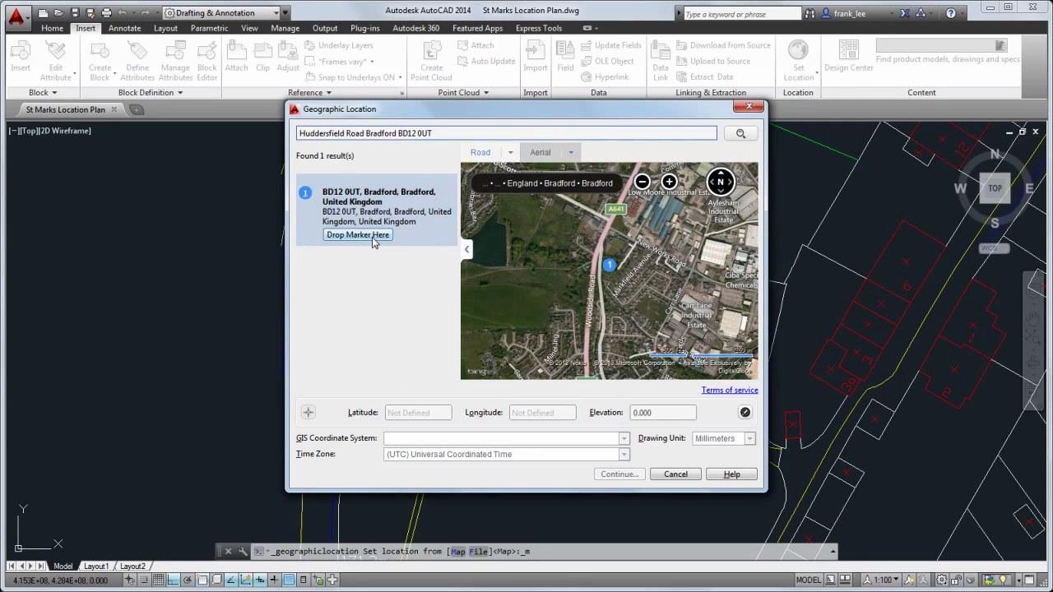
pyautogui.click(372, 236)
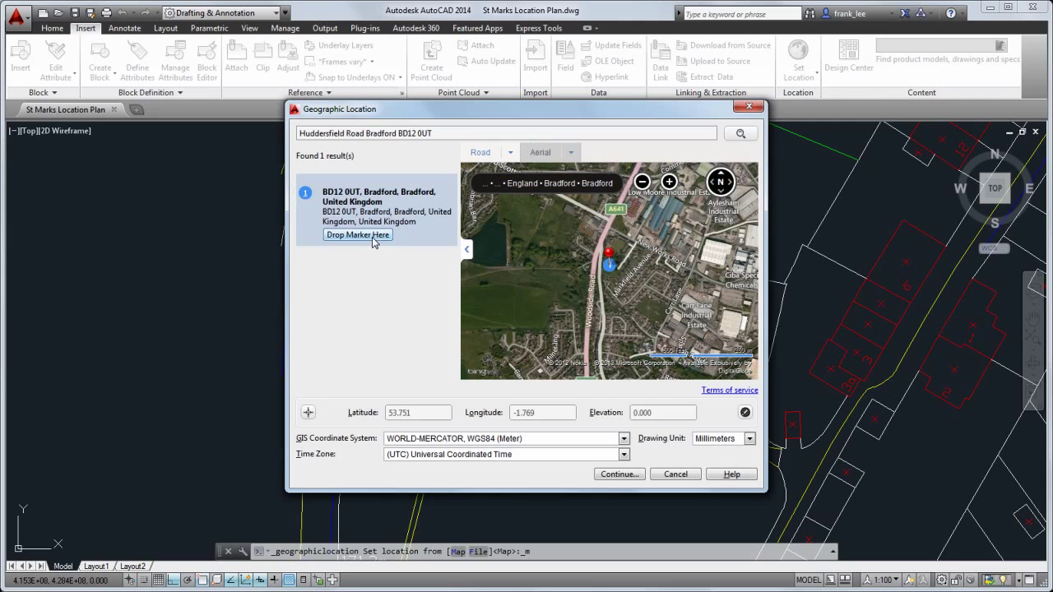
# - Zoom the aerial map in and move the marker onto the grass at 53.752, -1.769
pyautogui.click(669, 182)
pyautogui.click(669, 182)
pyautogui.moveTo(609, 247); pyautogui.dragTo(557, 278)
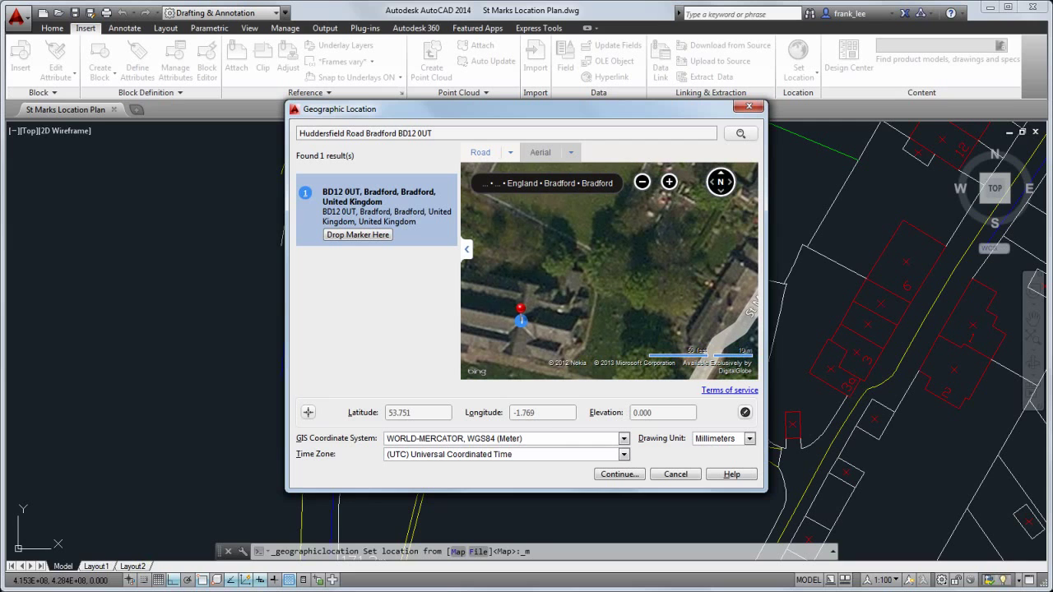
pyautogui.moveTo(520, 307); pyautogui.dragTo(676, 281)
# - Accept the map location, use the boundary corner as the location point, and set north straight up
pyautogui.click(619, 473)
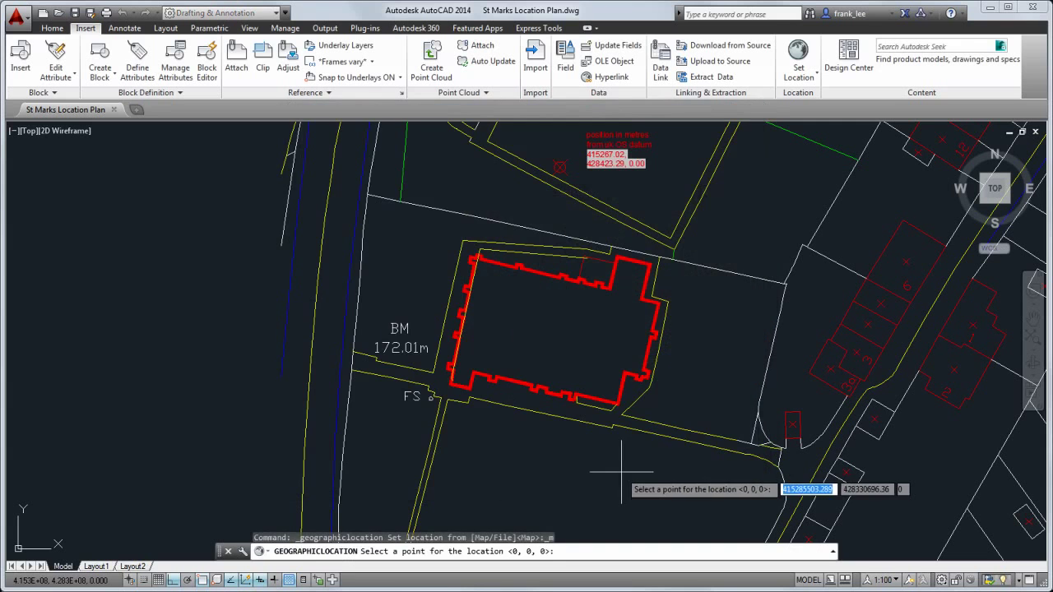
pyautogui.click(786, 284)
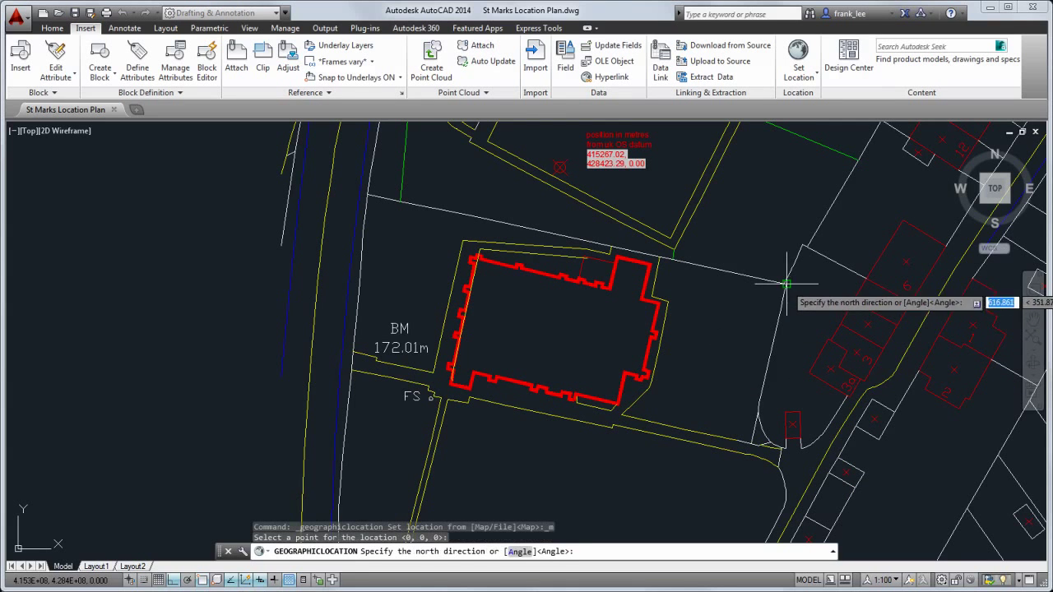
pyautogui.click(787, 149)
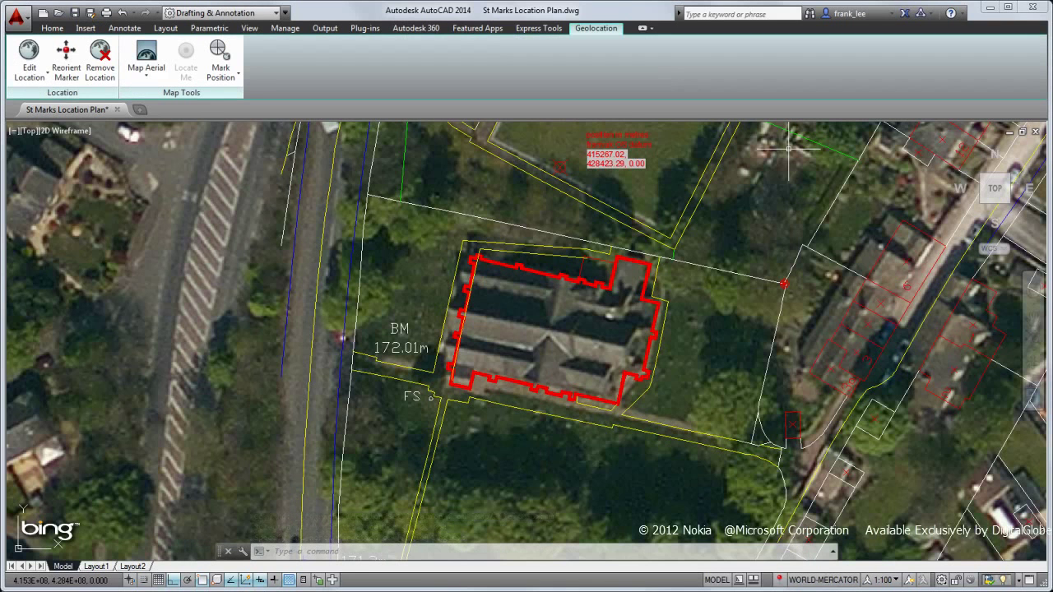
# - Review the Mark Position and map display options on the Geolocation tab, keeping the aerial view
pyautogui.click(236, 76)
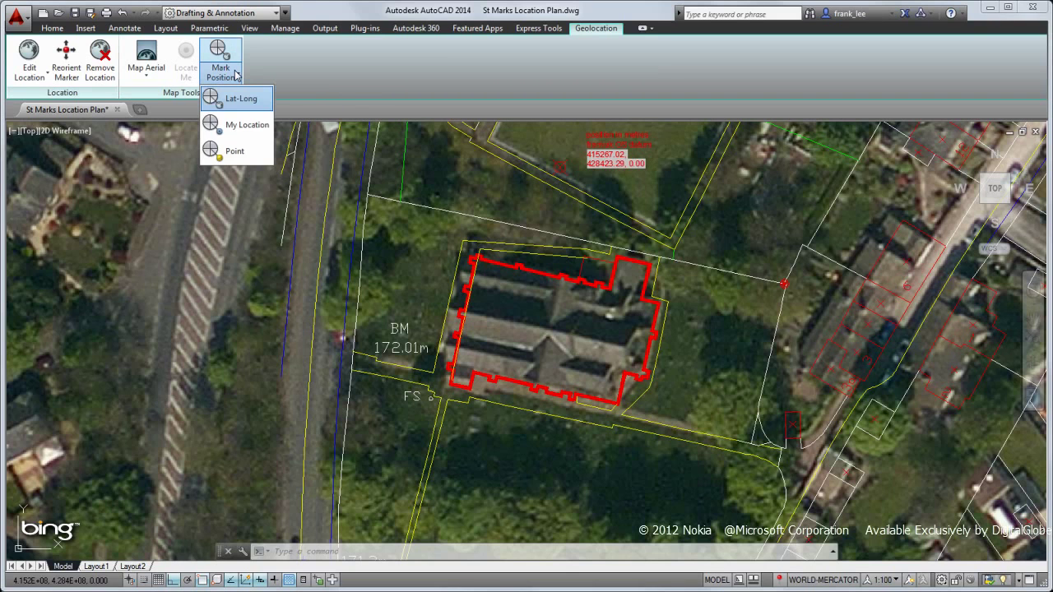
pyautogui.click(150, 76)
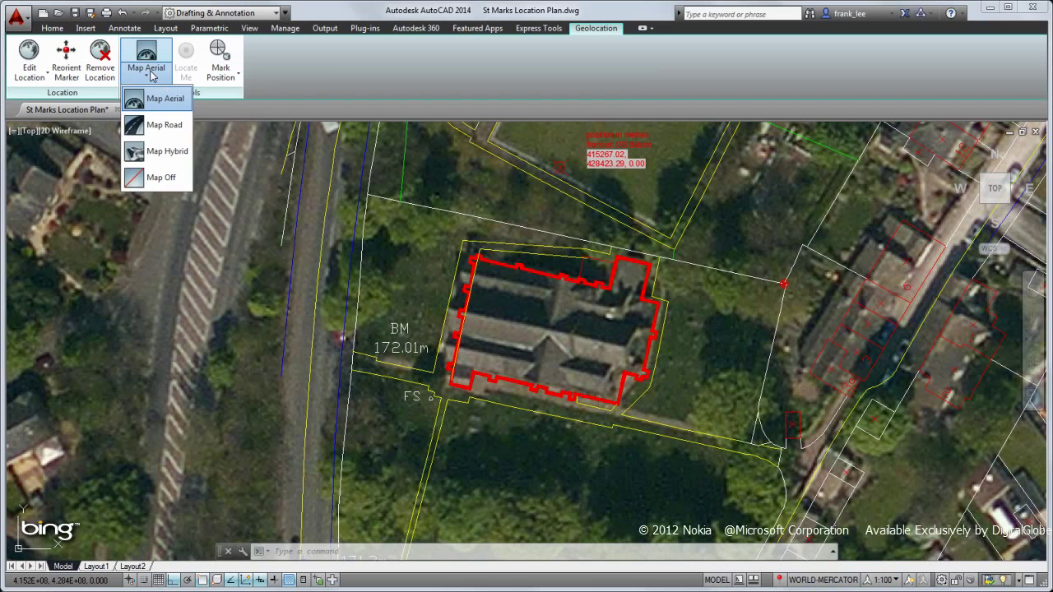
pyautogui.click(146, 94)
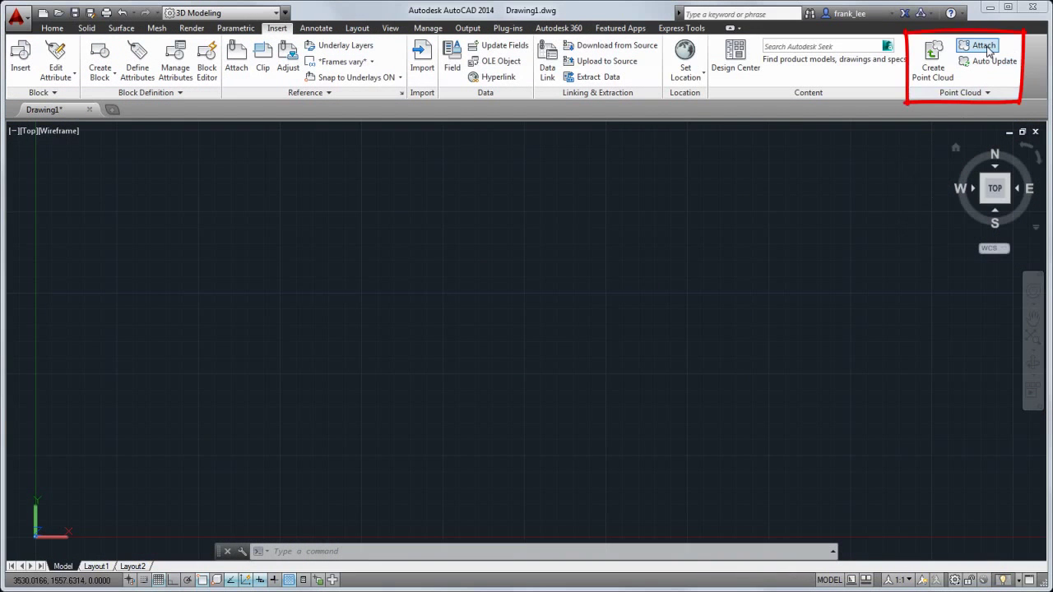
# - Choose yacht.rcp to attach as a point cloud, with insertion at 0,0,0 and scale 1
pyautogui.click(984, 47)
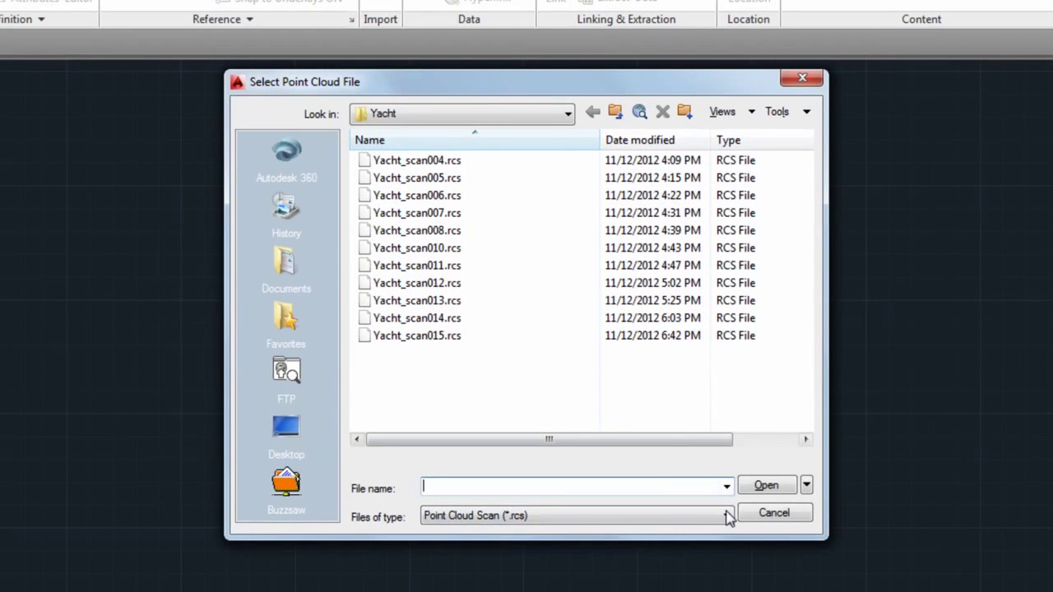
pyautogui.click(669, 447)
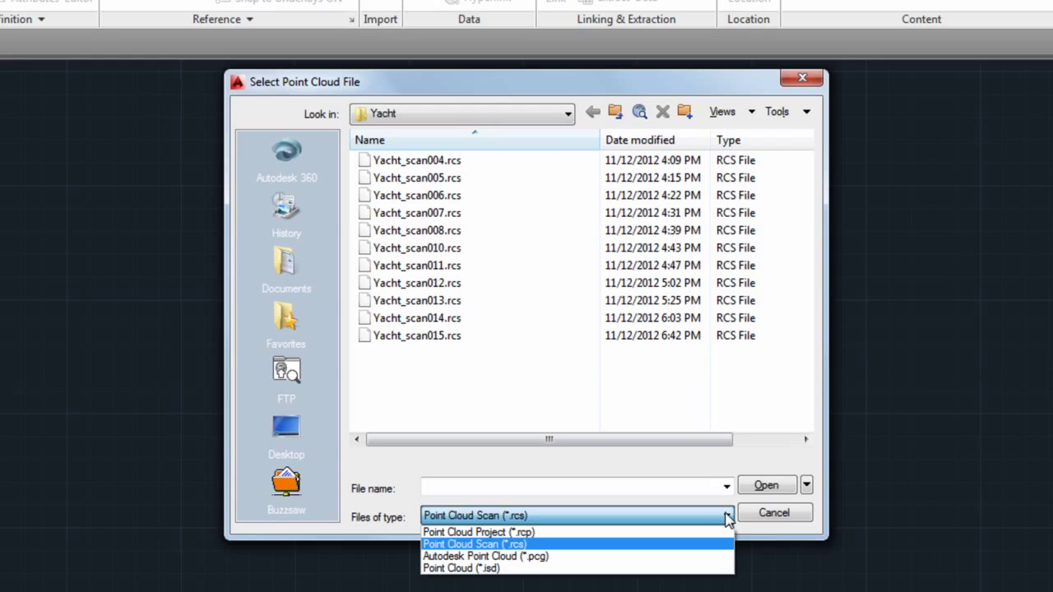
pyautogui.click(676, 532)
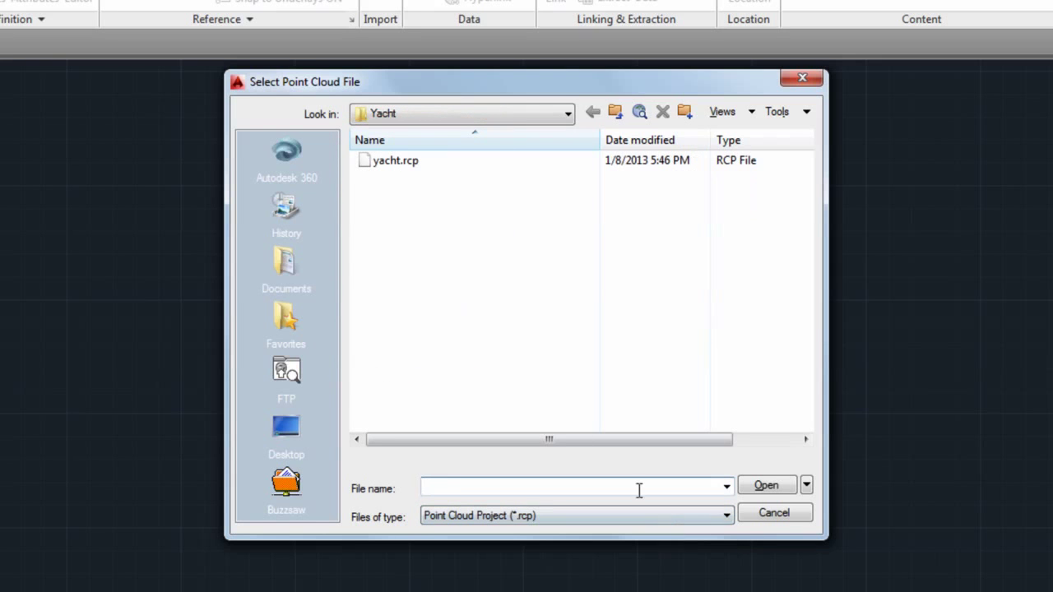
pyautogui.click(391, 163)
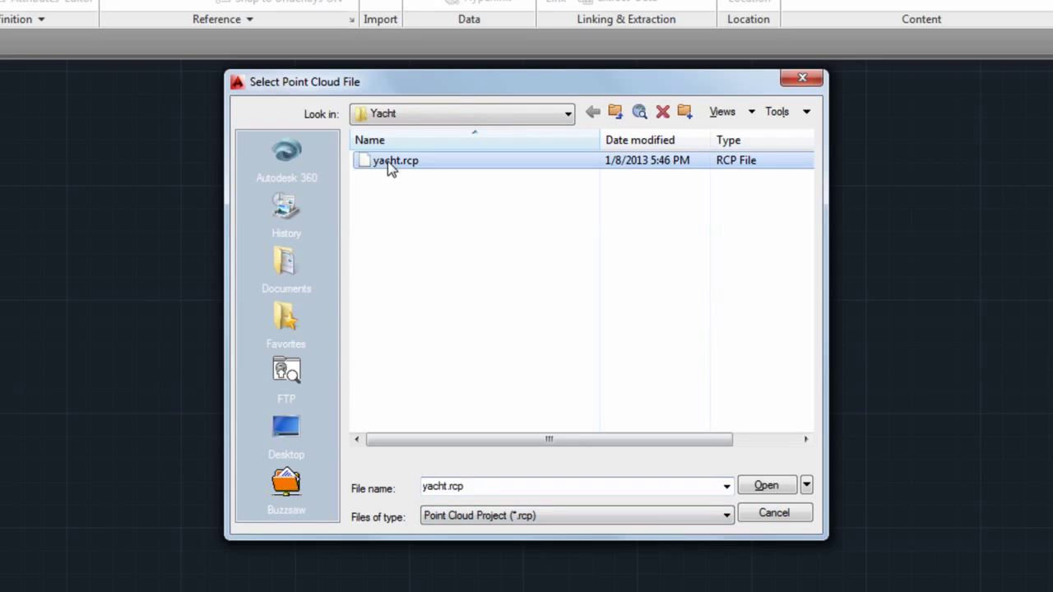
pyautogui.click(766, 486)
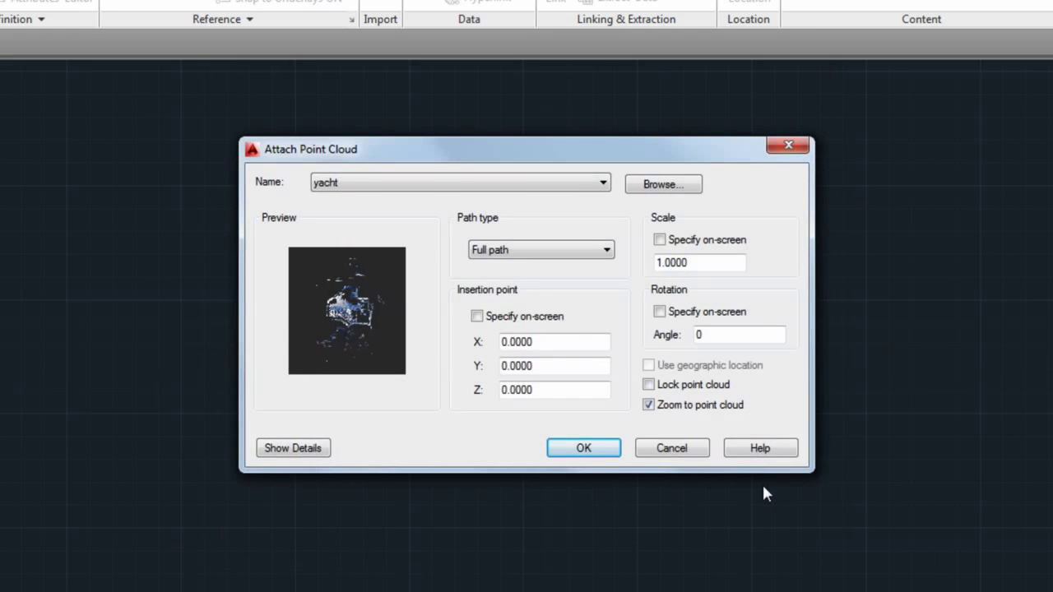
# - Confirm the yacht point cloud and clip it with a rectangular boundary around the hull
pyautogui.click(585, 449)
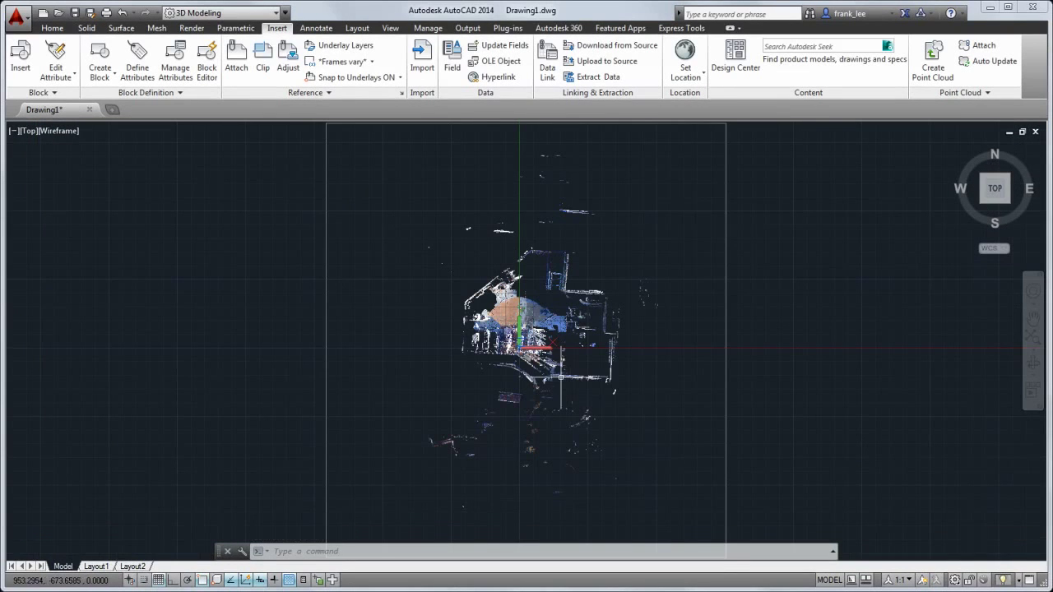
pyautogui.click(553, 367)
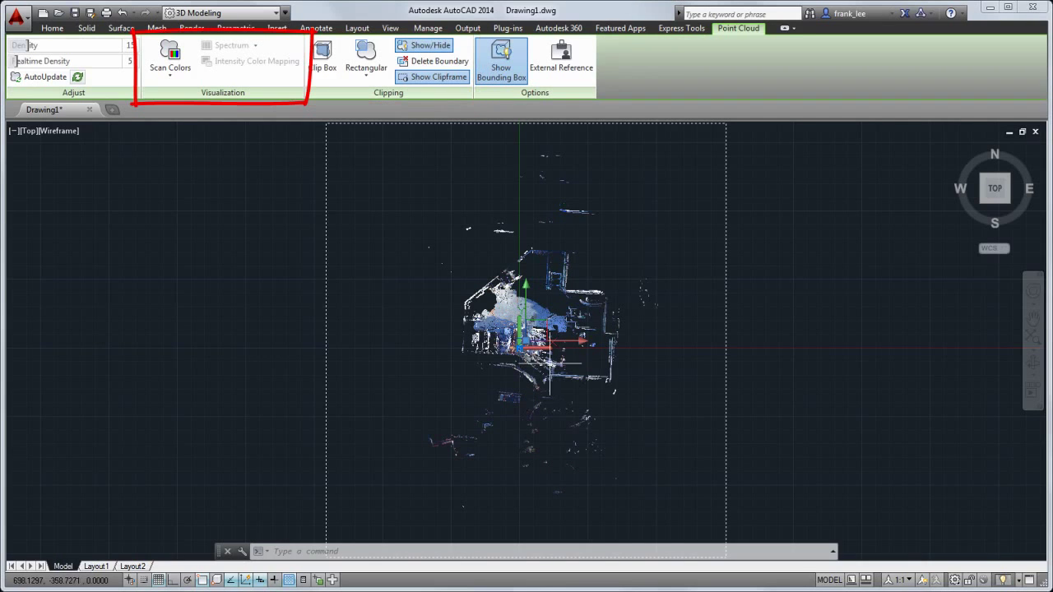
pyautogui.click(367, 51)
pyautogui.scroll(5, 510, 313)
pyautogui.click(500, 310)
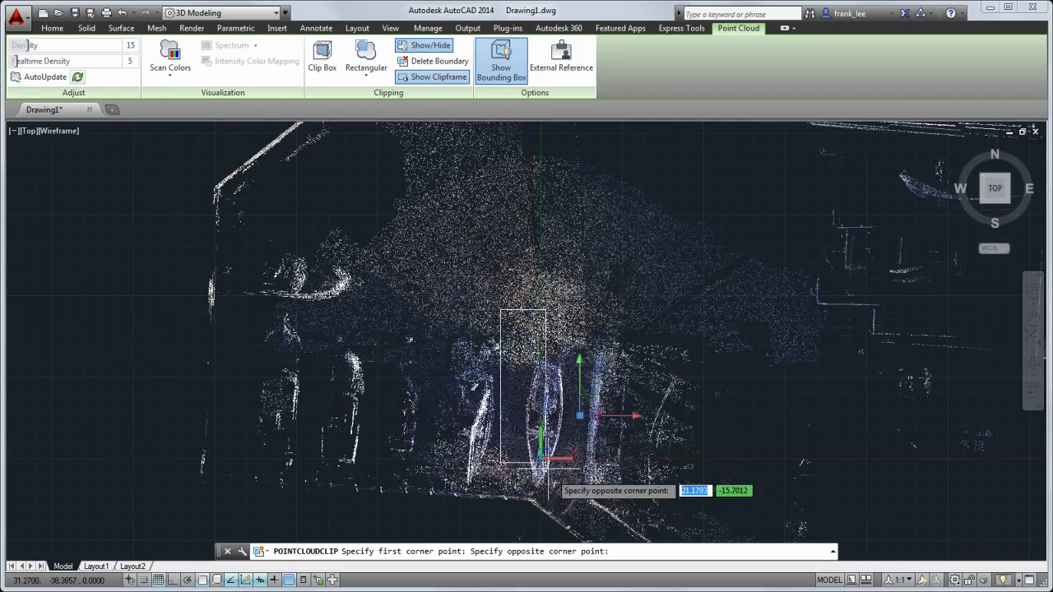
pyautogui.click(578, 511)
pyautogui.keyDown('shift'); pyautogui.moveTo(578, 511); pyautogui.dragTo(689, 325, button='middle'); pyautogui.keyUp('shift')
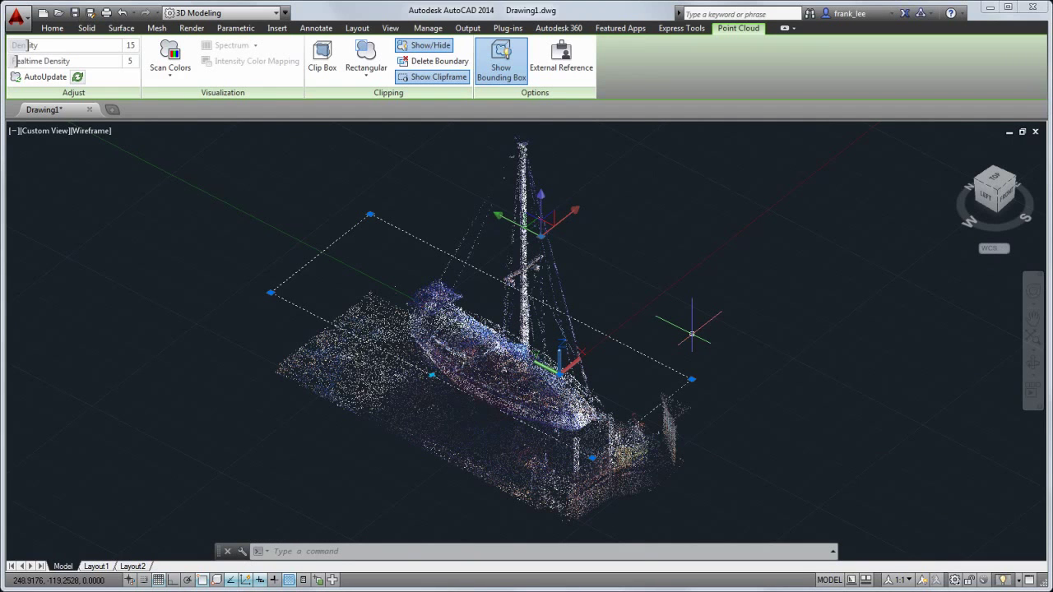
# - Cycle point cloud colouring through Object Color and Normal to Intensity, then view the intensity schemes
pyautogui.click(170, 74)
pyautogui.click(191, 124)
pyautogui.click(174, 72)
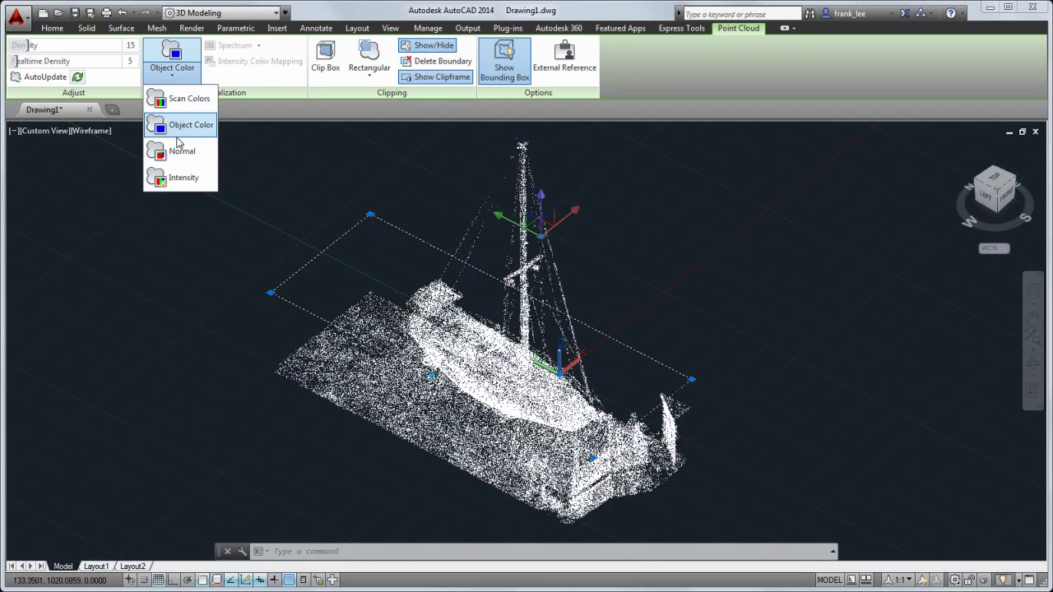
pyautogui.click(176, 153)
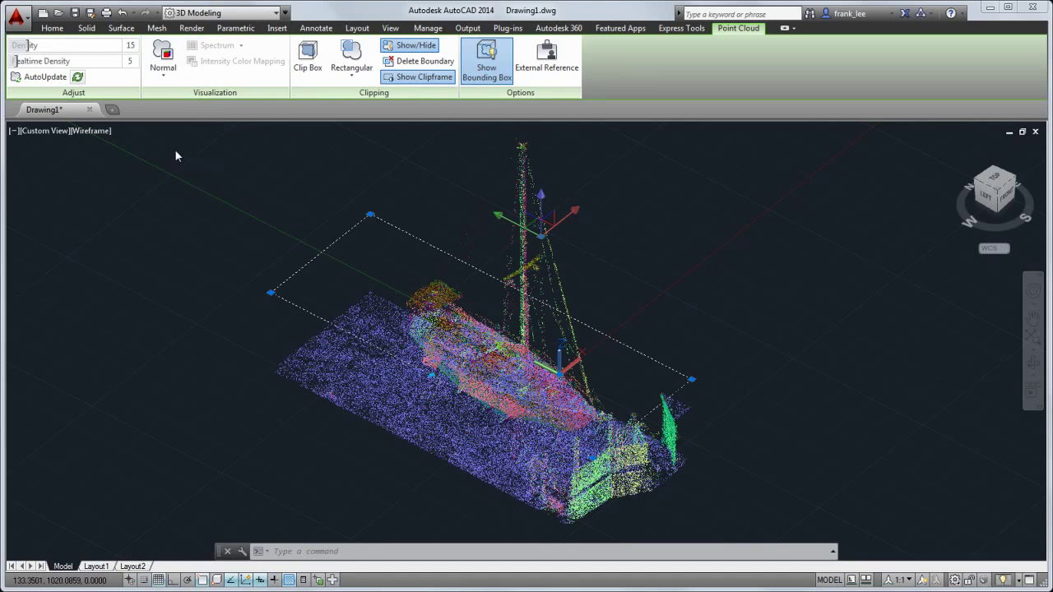
pyautogui.click(164, 73)
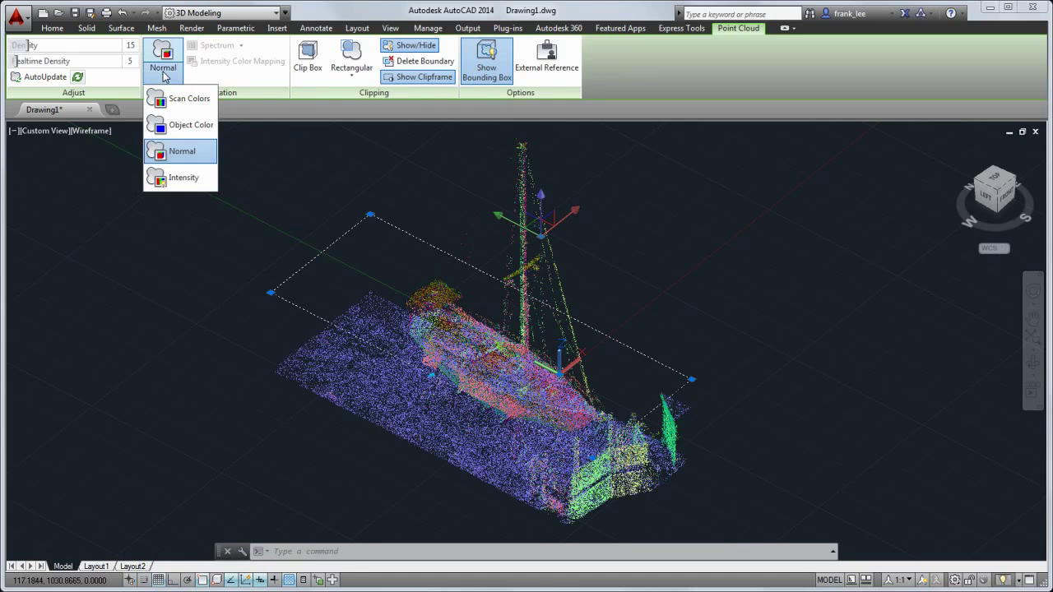
pyautogui.click(181, 179)
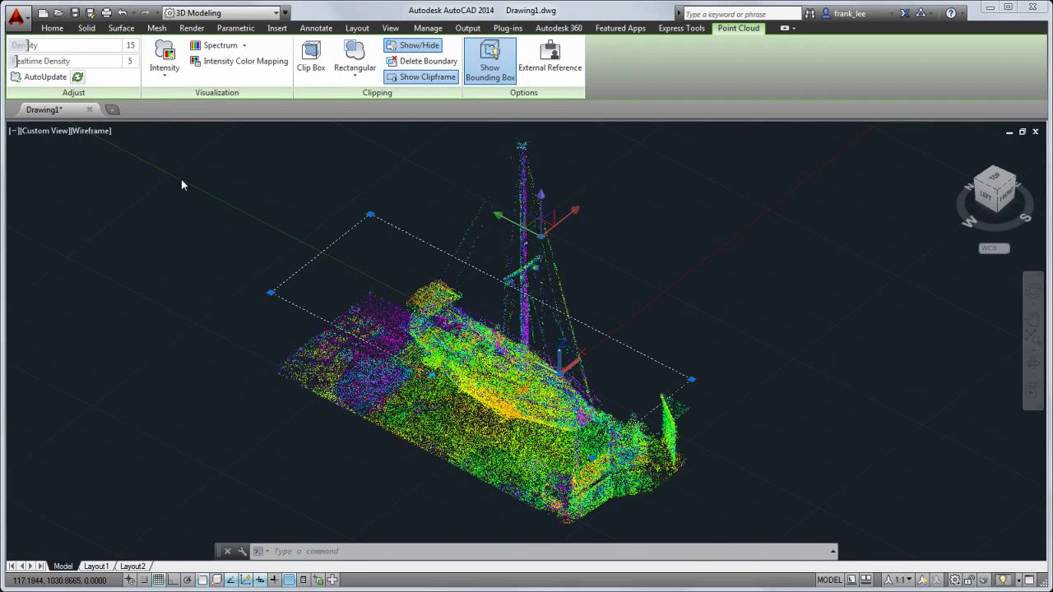
pyautogui.click(243, 46)
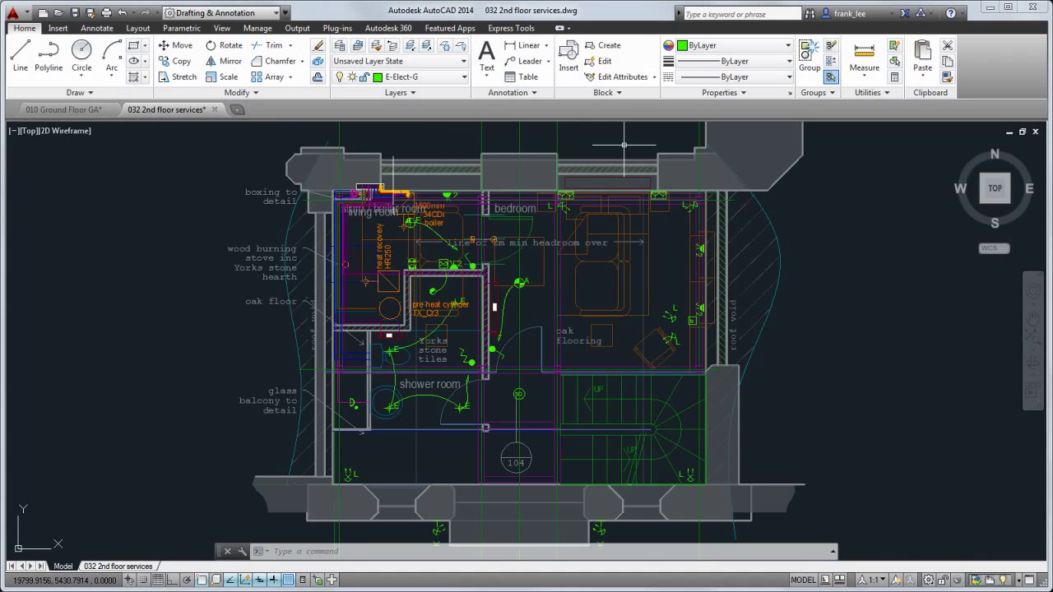
# - Browse the Featured Apps and Plug-ins tabs, then open the Exchange App Manager listing three installed apps
pyautogui.click(456, 29)
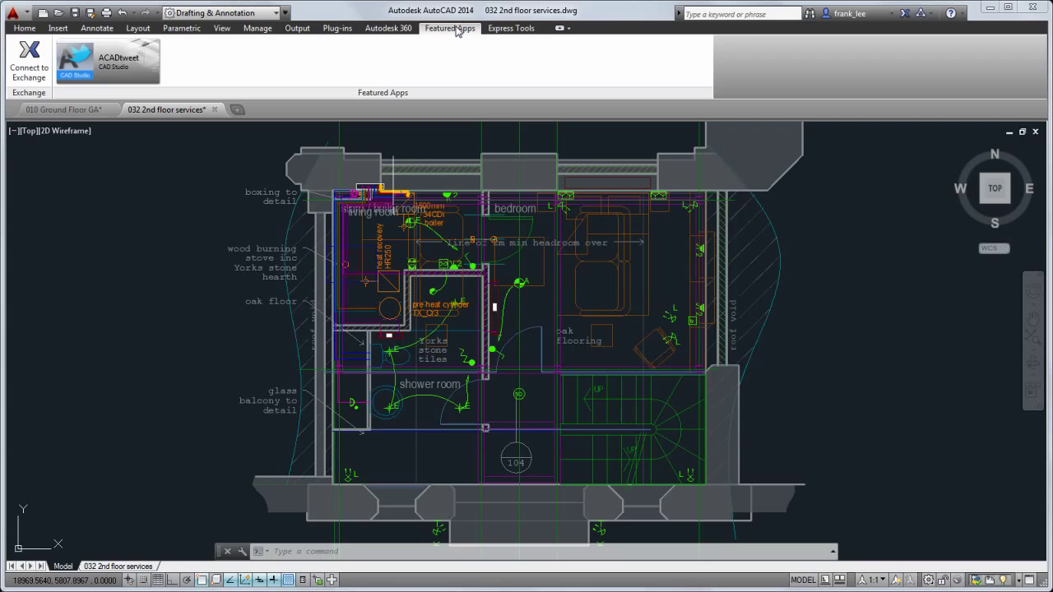
pyautogui.click(347, 30)
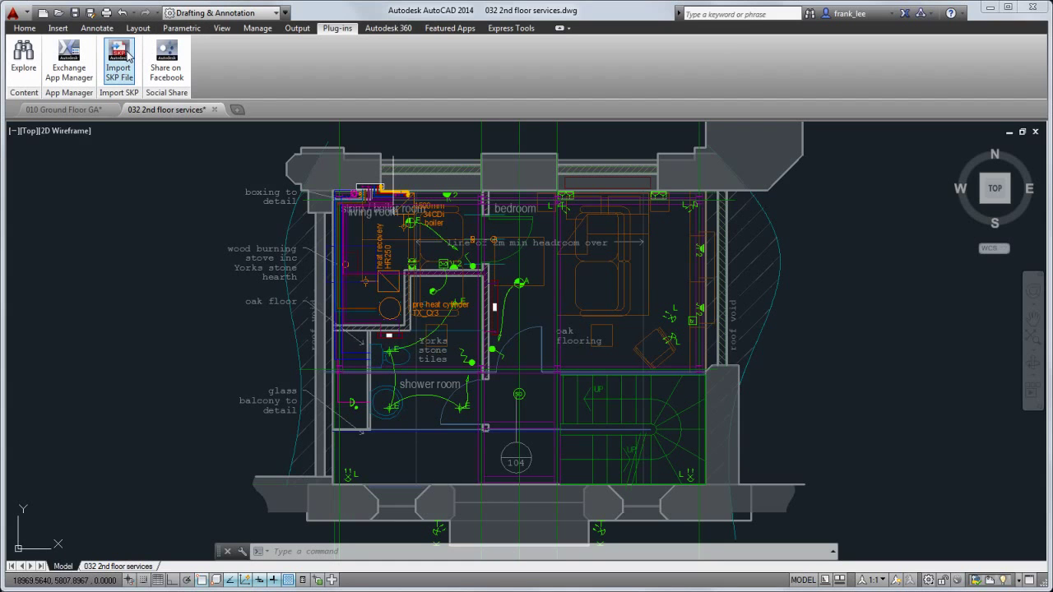
pyautogui.click(74, 55)
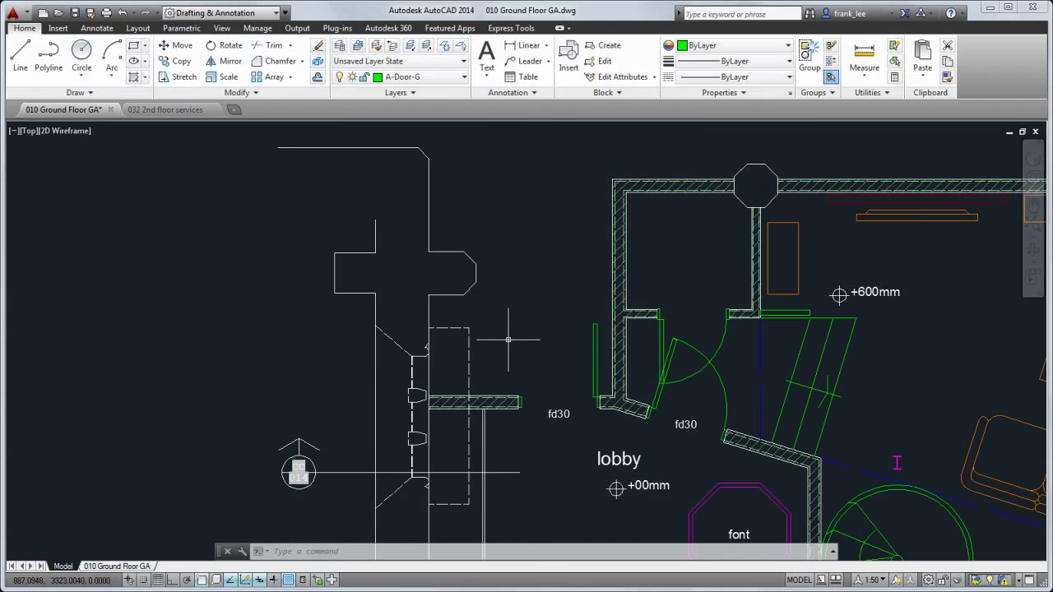
# - Draw a start-centre-end door swing arc across the wall gap beside fd30
pyautogui.write('ARC')
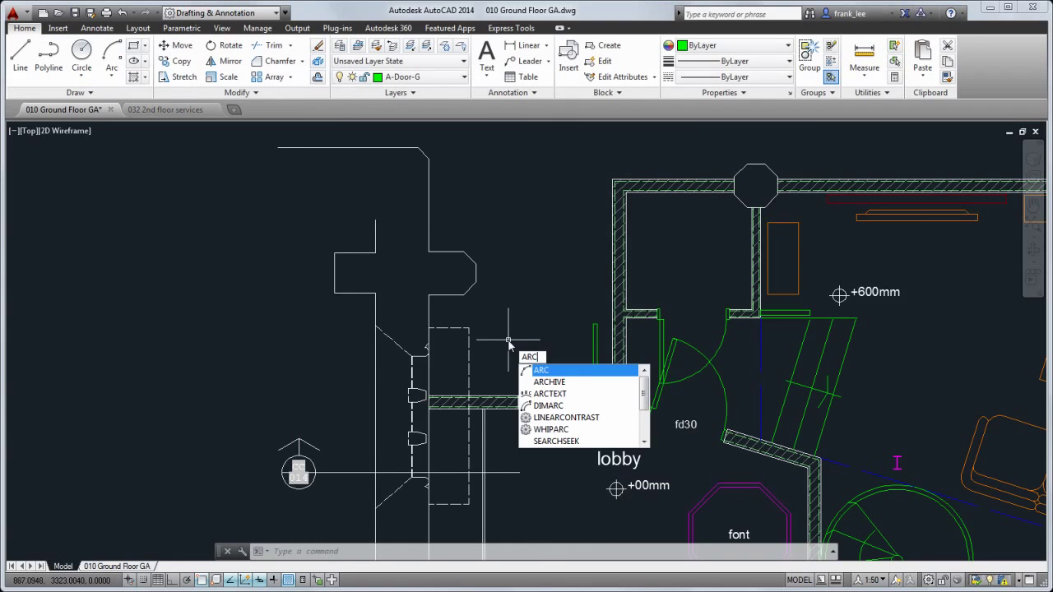
pyautogui.press('Return')
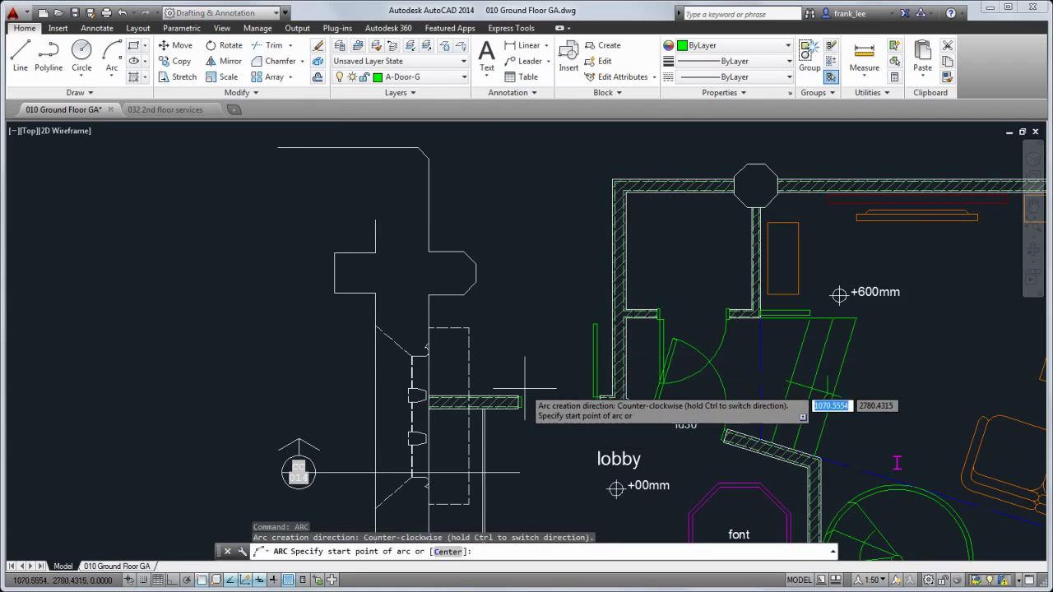
pyautogui.click(521, 398)
pyautogui.rightClick(547, 396)
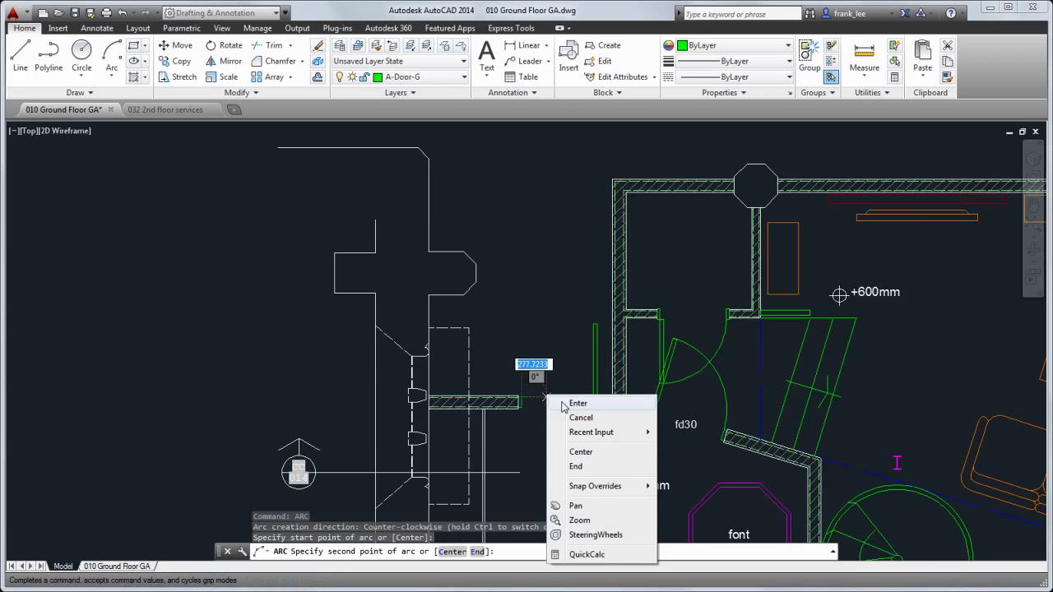
pyautogui.click(581, 452)
pyautogui.click(590, 401)
pyautogui.press('ctrl')
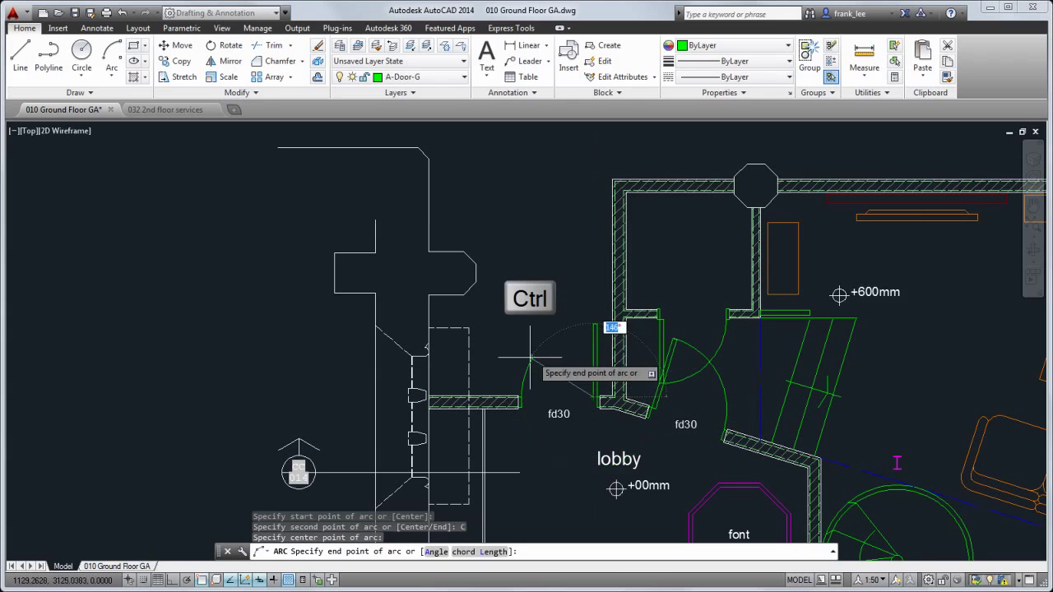
pyautogui.keyDown('ctrl'); pyautogui.click(592, 325); pyautogui.keyUp('ctrl')
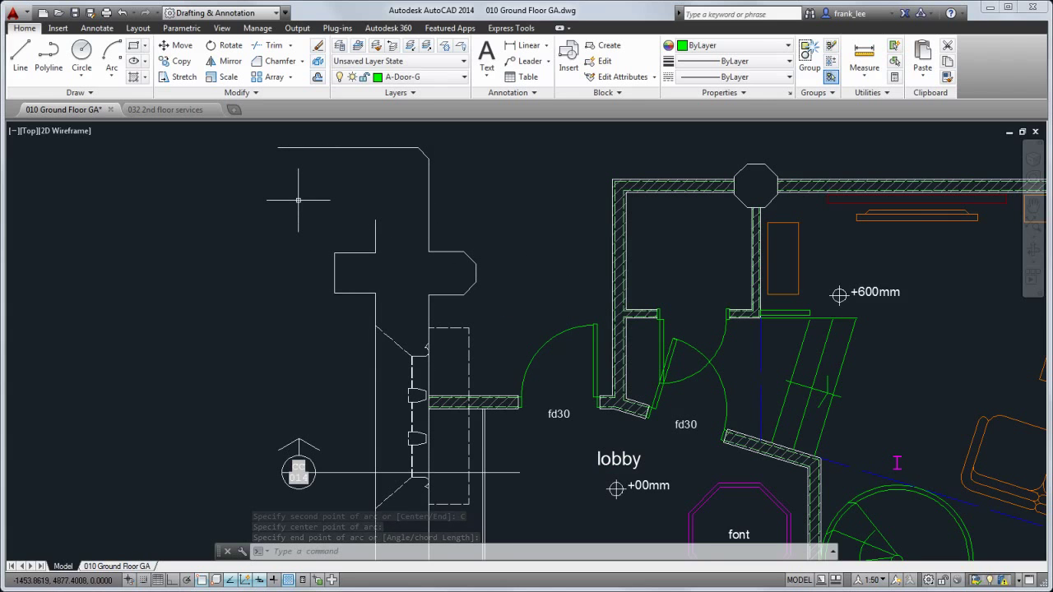
# - Chamfer the outline's top corner with the CHAMFER command
pyautogui.write('chamfer')
pyautogui.press('Return')
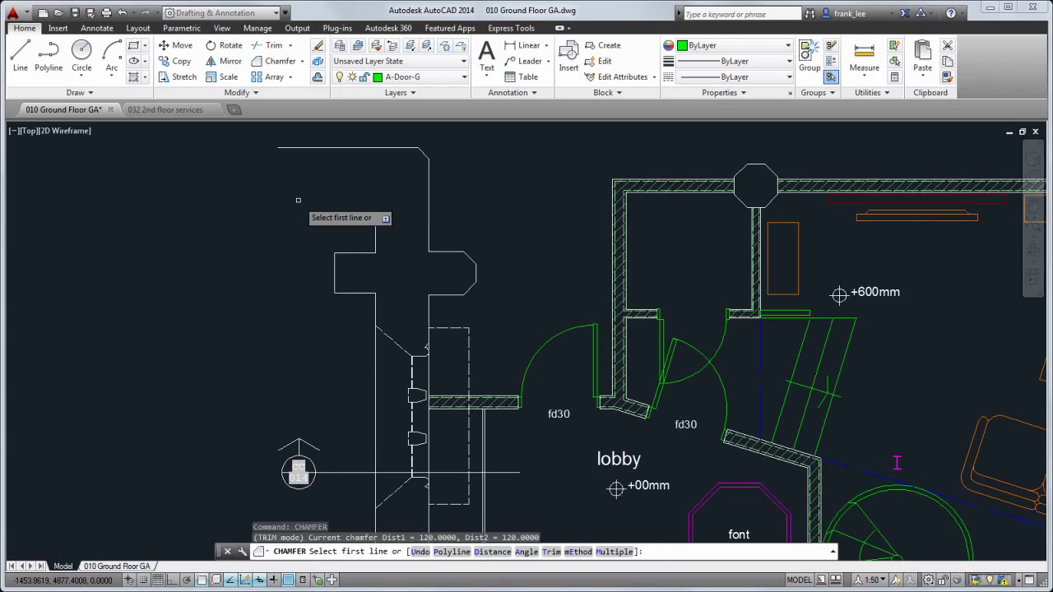
pyautogui.click(400, 148)
pyautogui.click(402, 149)
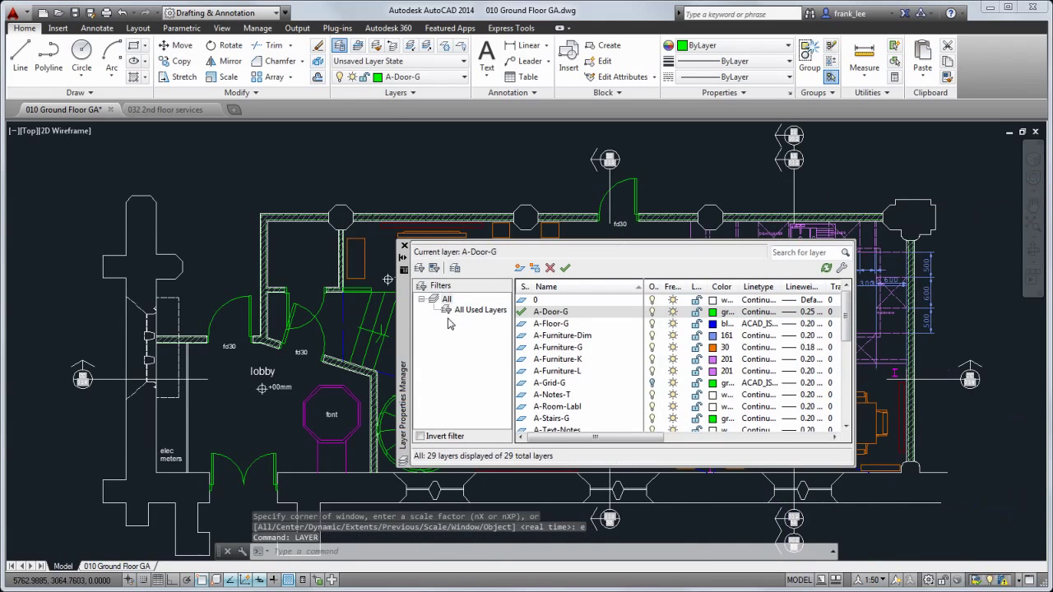
# - Select layers A-Furniture-G and A-Furniture-K and choose Merge selected layer(s) to..
pyautogui.click(554, 347)
pyautogui.keyDown('shift'); pyautogui.click(557, 360); pyautogui.keyUp('shift')
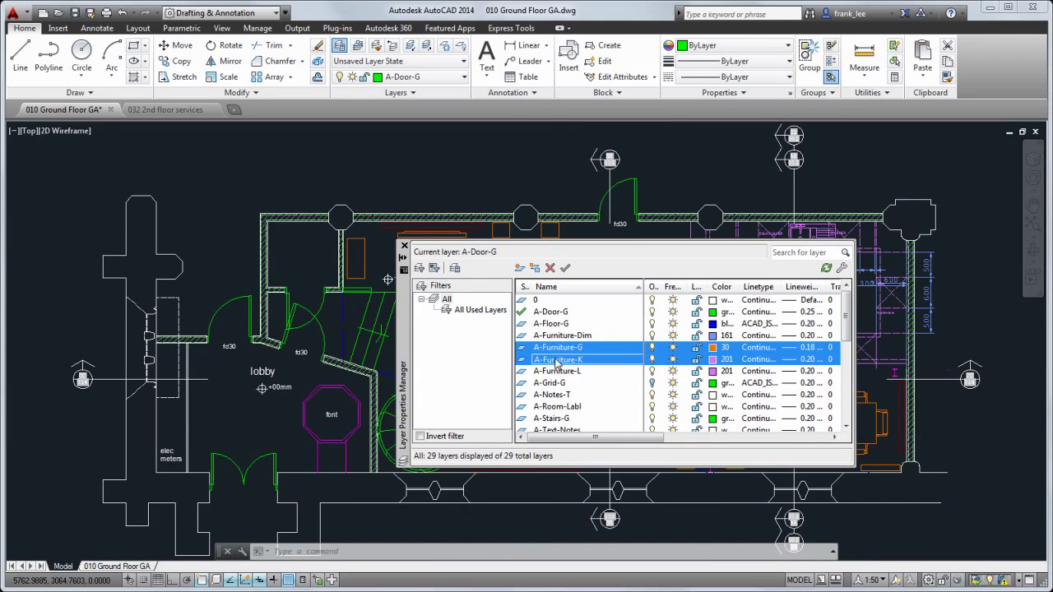
pyautogui.rightClick(557, 362)
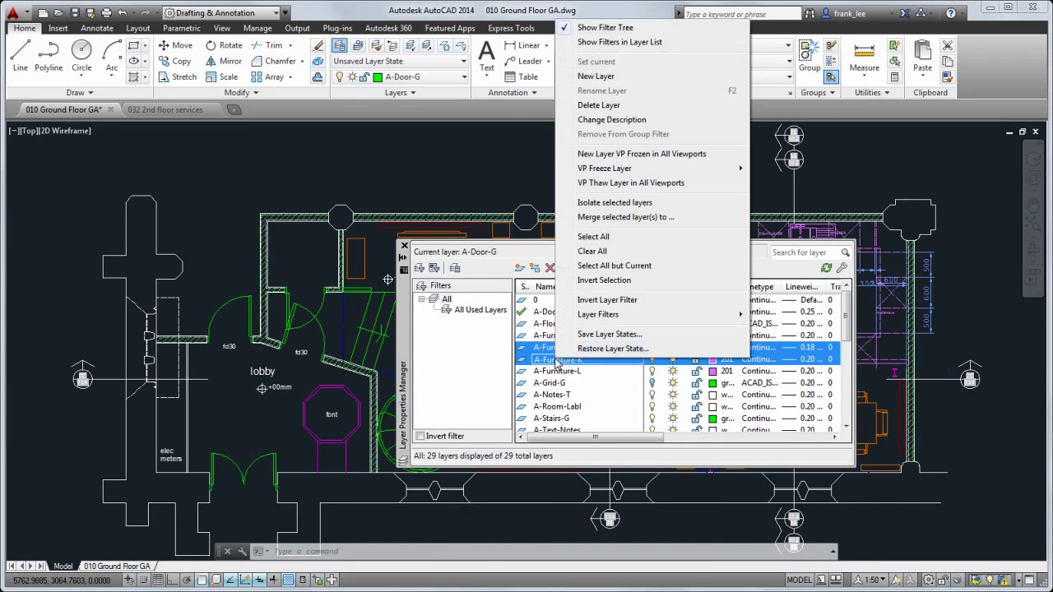
pyautogui.click(628, 218)
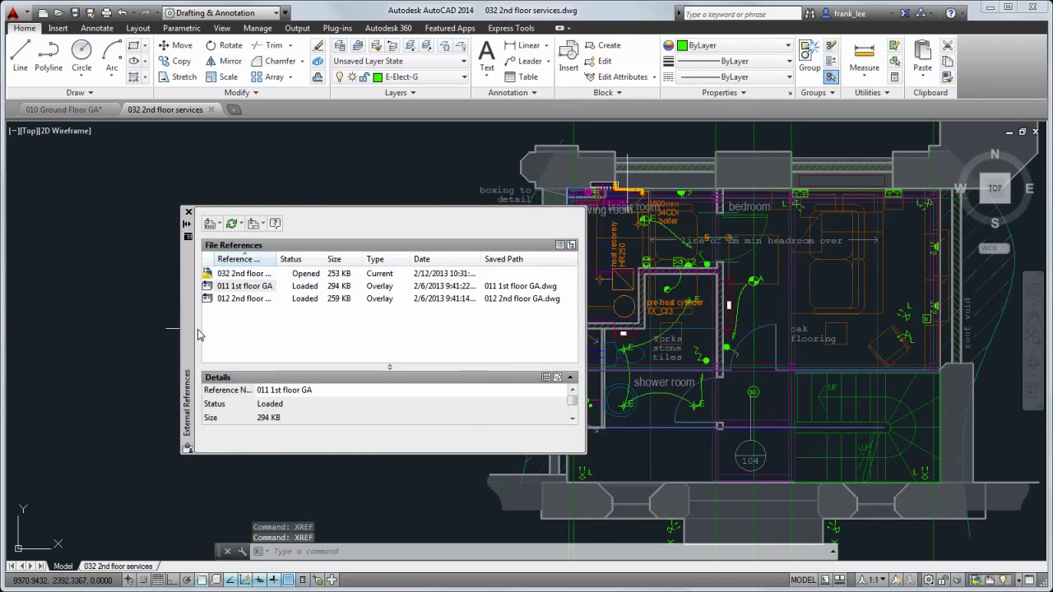
# - Review the Xref Type and Path options for 011 1st floor GA, then open AutoCAD Help
pyautogui.rightClick(245, 288)
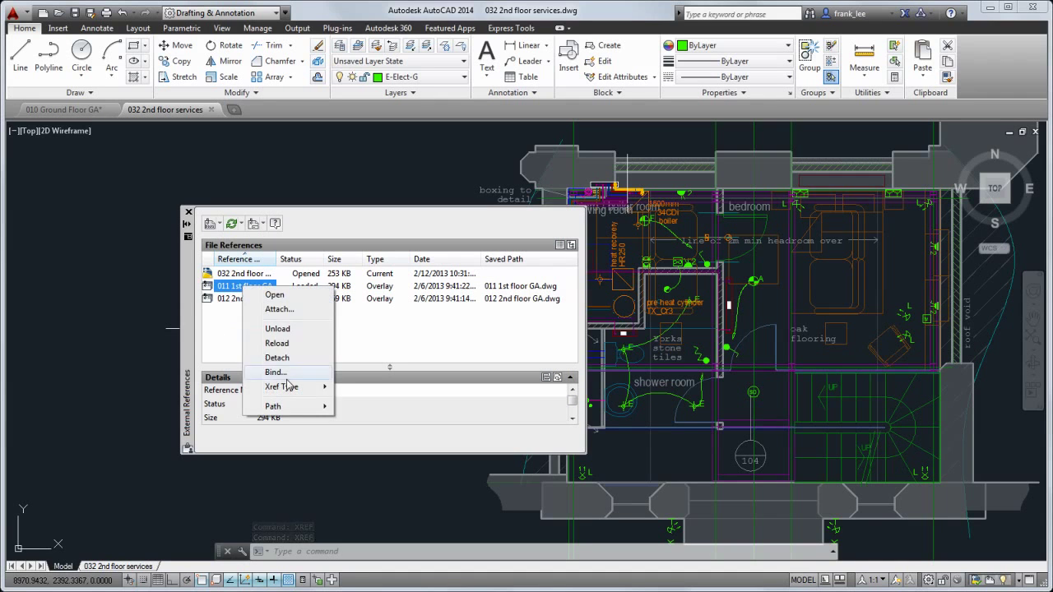
pyautogui.moveTo(289, 392)
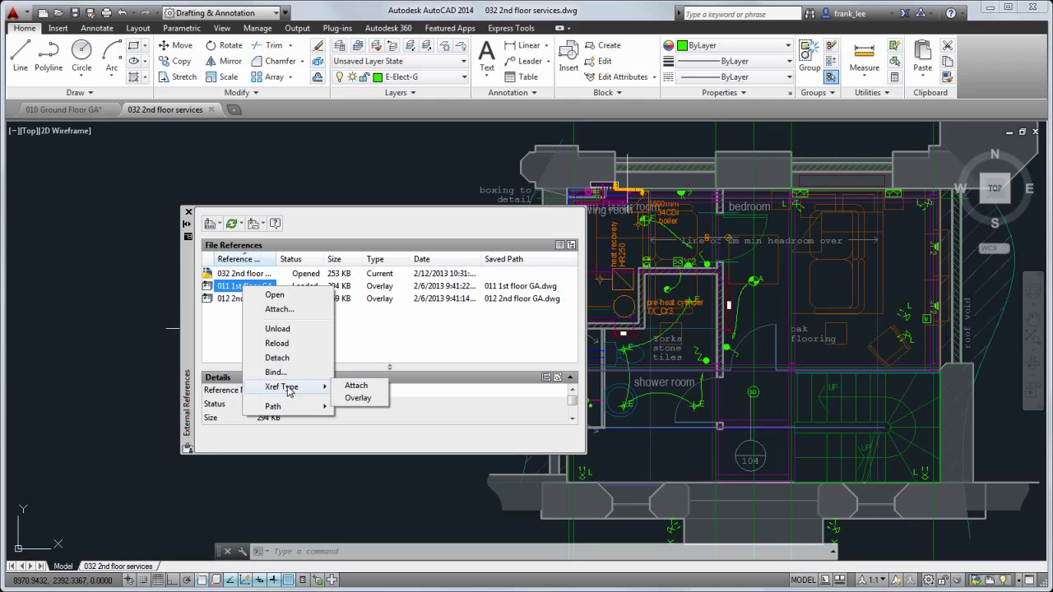
pyautogui.moveTo(292, 413)
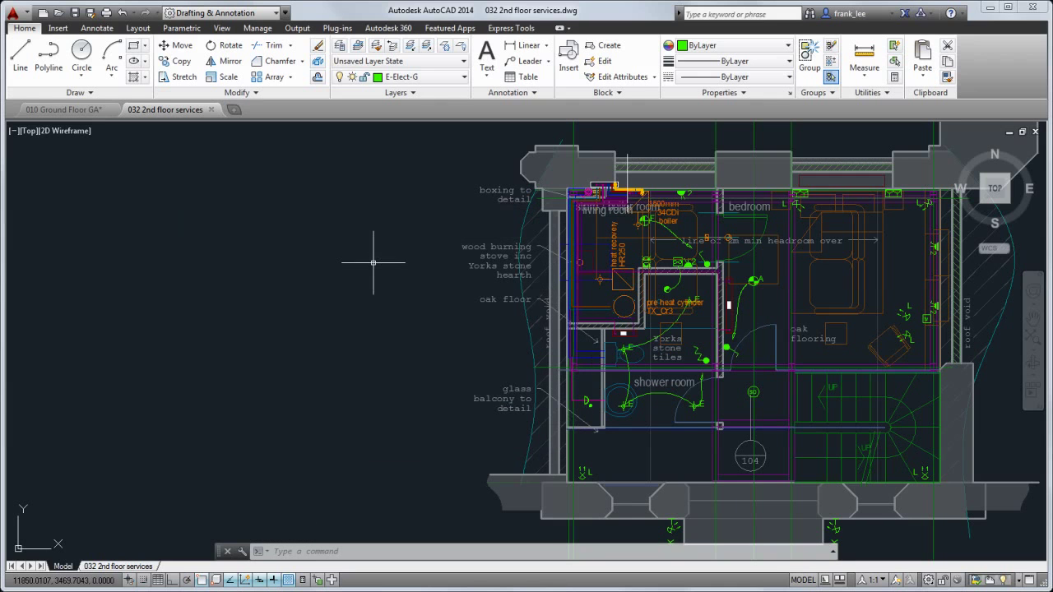
pyautogui.click(958, 14)
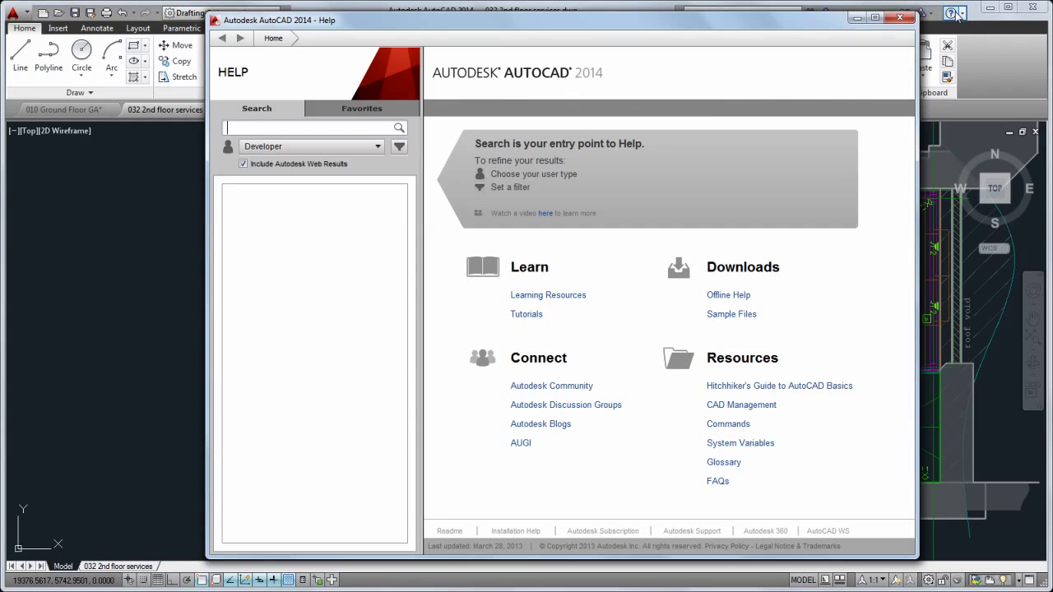